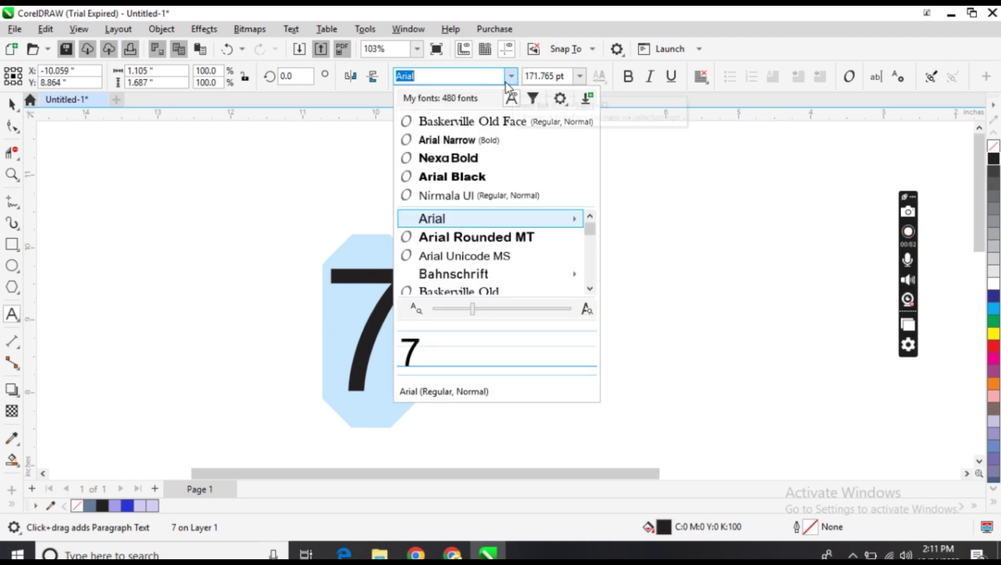
# - Set the 7's font to Arial Black and convert the text to curves
pyautogui.click(469, 177)
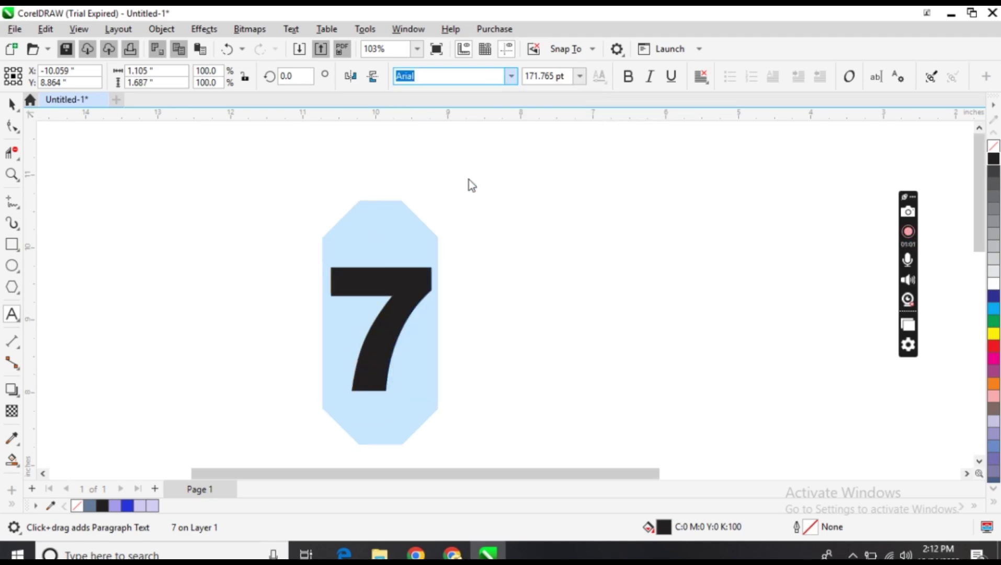
pyautogui.click(12, 105)
pyautogui.rightClick(376, 280)
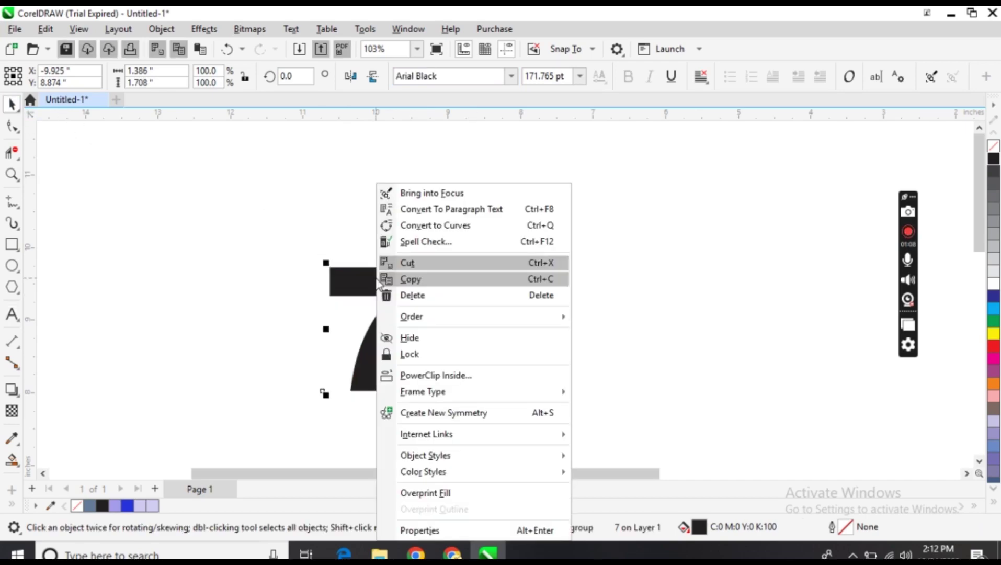
pyautogui.click(450, 226)
# - Enlarge the 7 proportionally to about 2.2 by 2.7 inches and reposition it in the drawing area
pyautogui.moveTo(383, 327); pyautogui.dragTo(443, 289)
pyautogui.moveTo(493, 357); pyautogui.dragTo(599, 428)
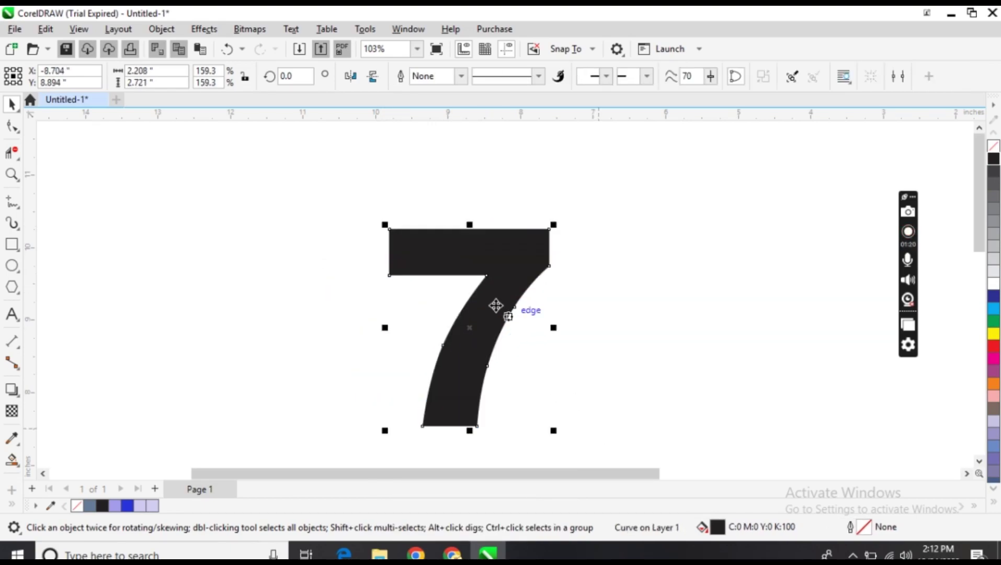
pyautogui.moveTo(470, 325); pyautogui.dragTo(462, 293)
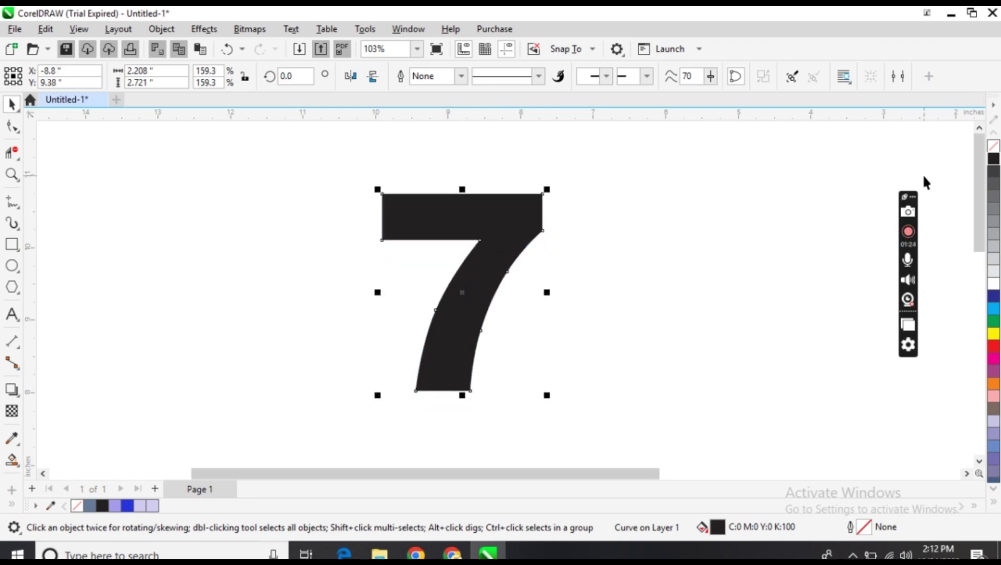
# - Remove the 7's fill and give it a 1.5 pt outline
pyautogui.click(992, 148)
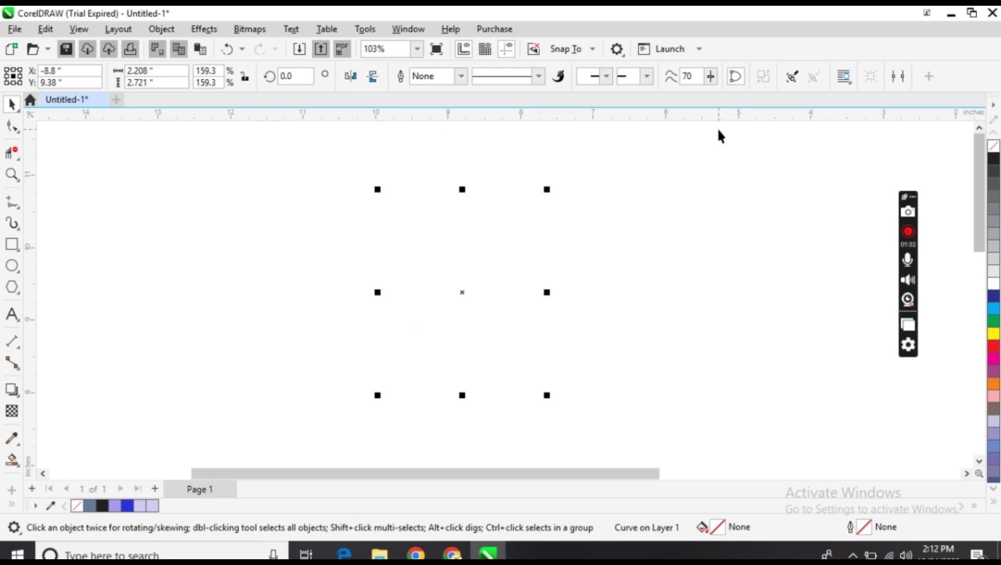
pyautogui.click(461, 77)
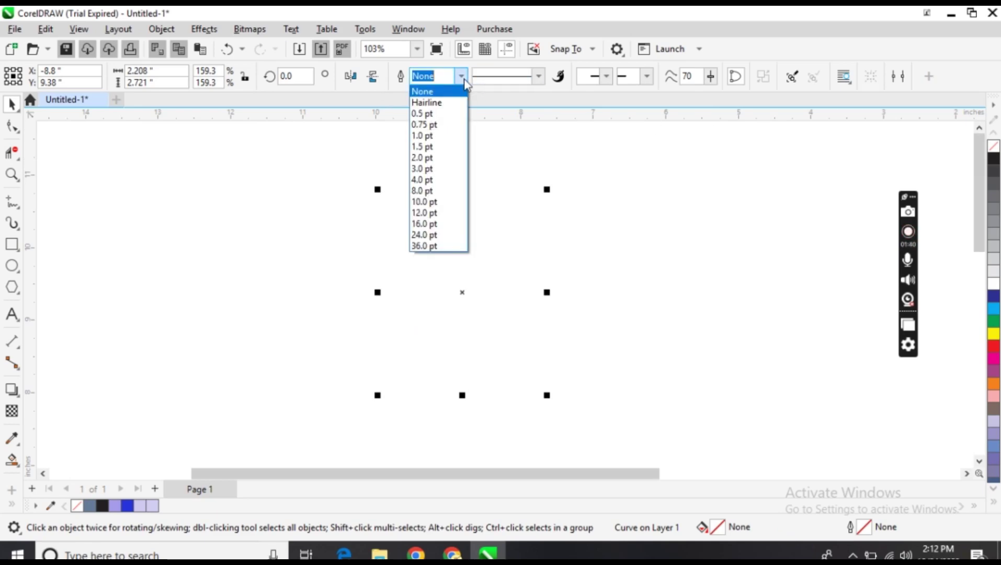
pyautogui.click(434, 136)
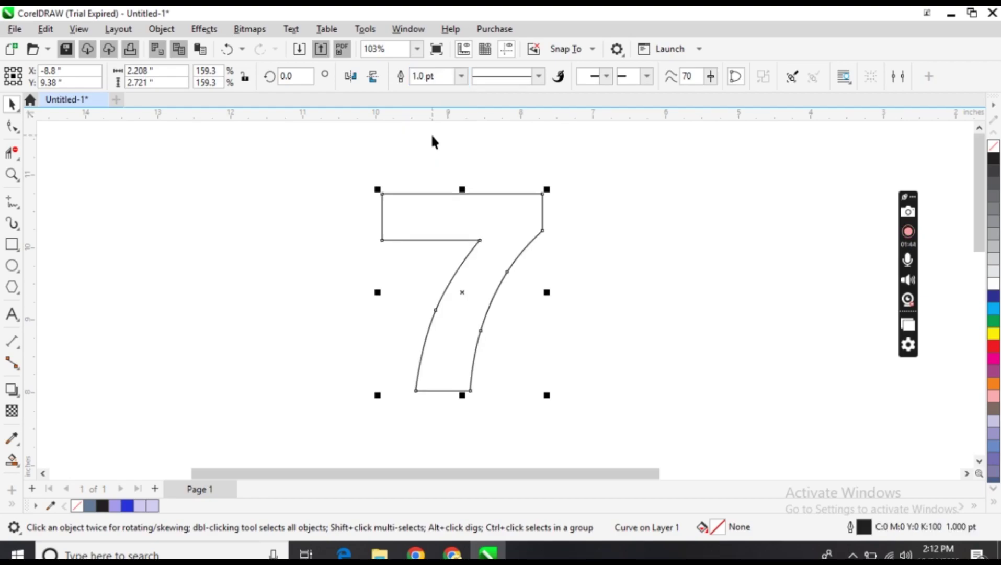
pyautogui.click(461, 77)
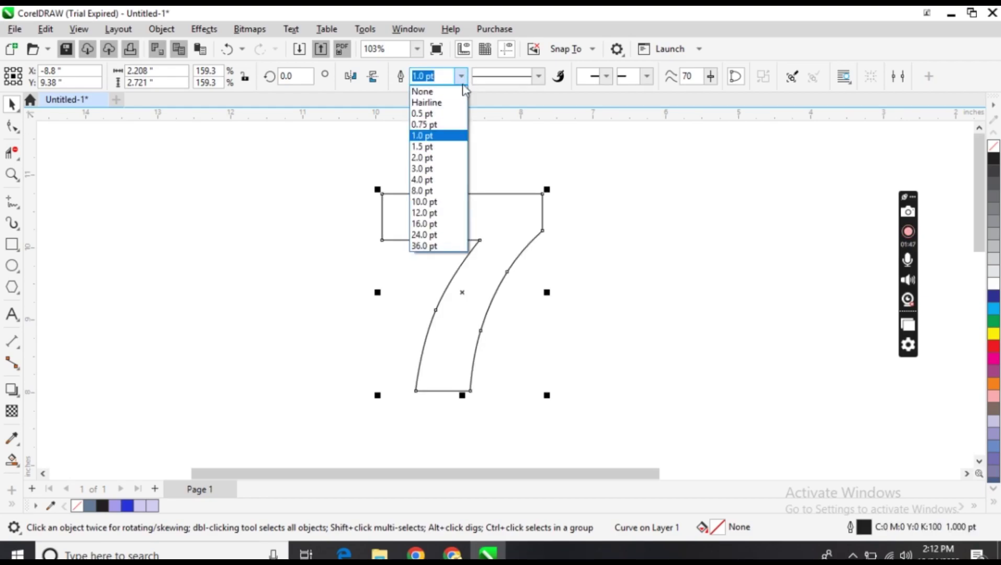
pyautogui.click(439, 149)
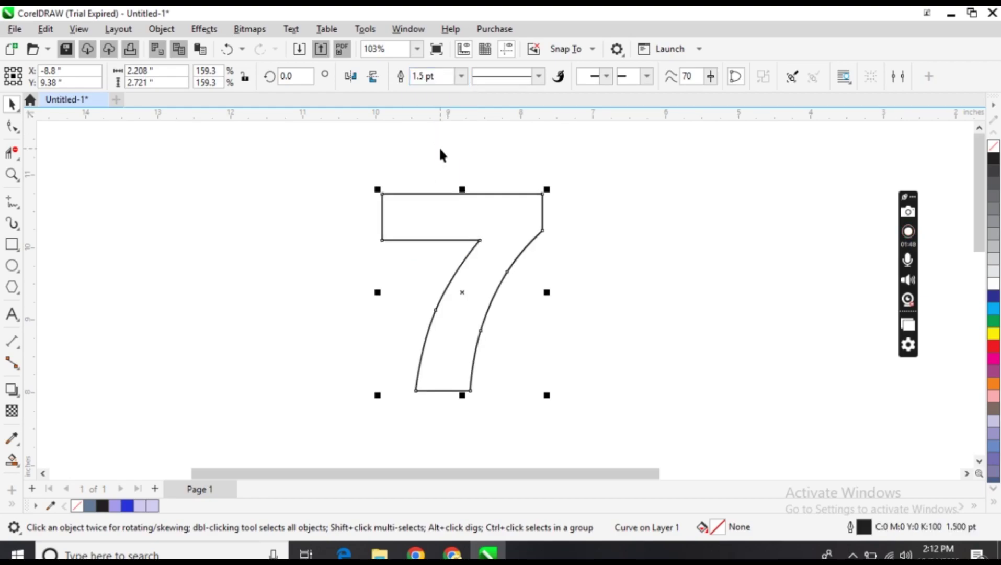
pyautogui.click(257, 213)
pyautogui.click(453, 225)
pyautogui.click(380, 233)
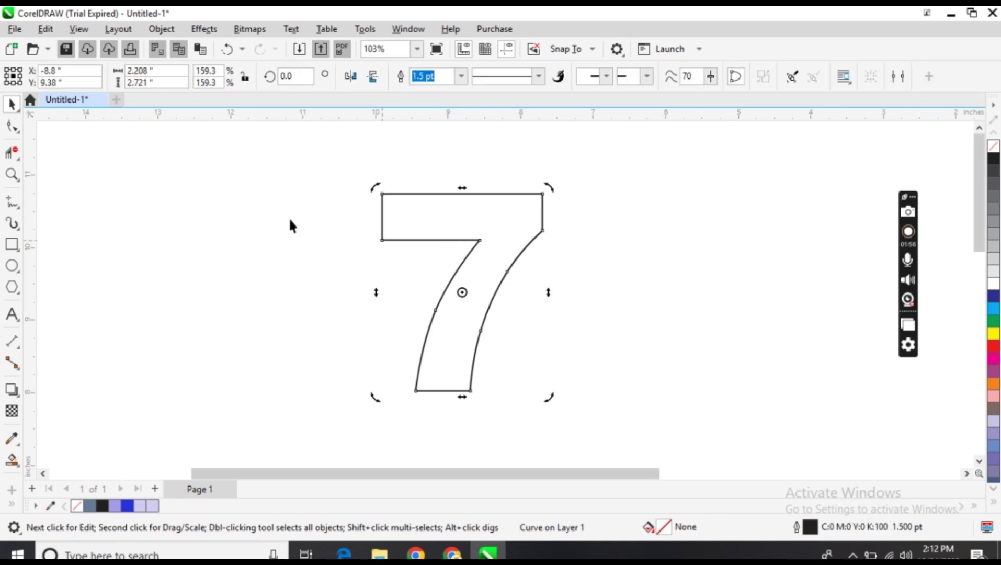
pyautogui.click(288, 218)
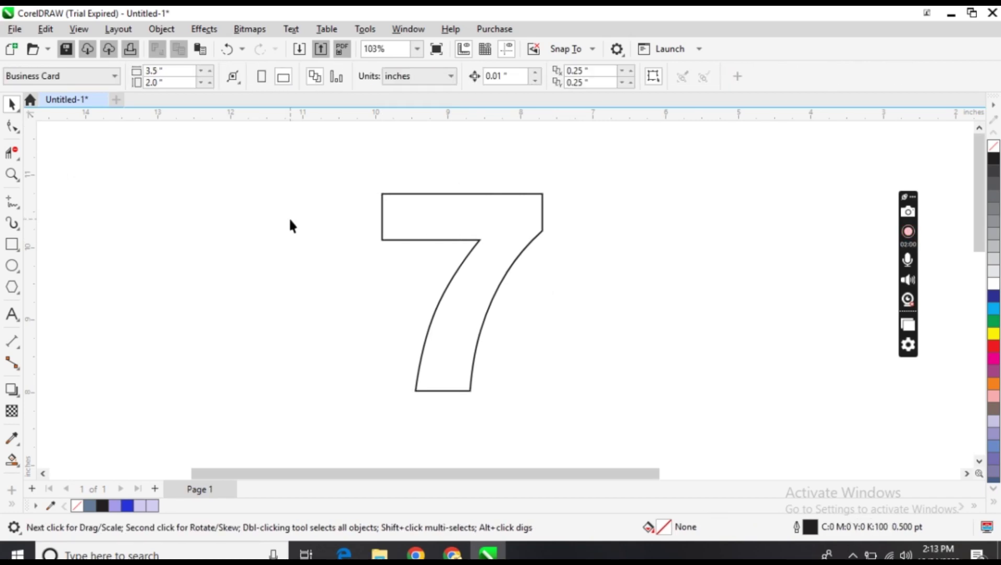
pyautogui.click(13, 208)
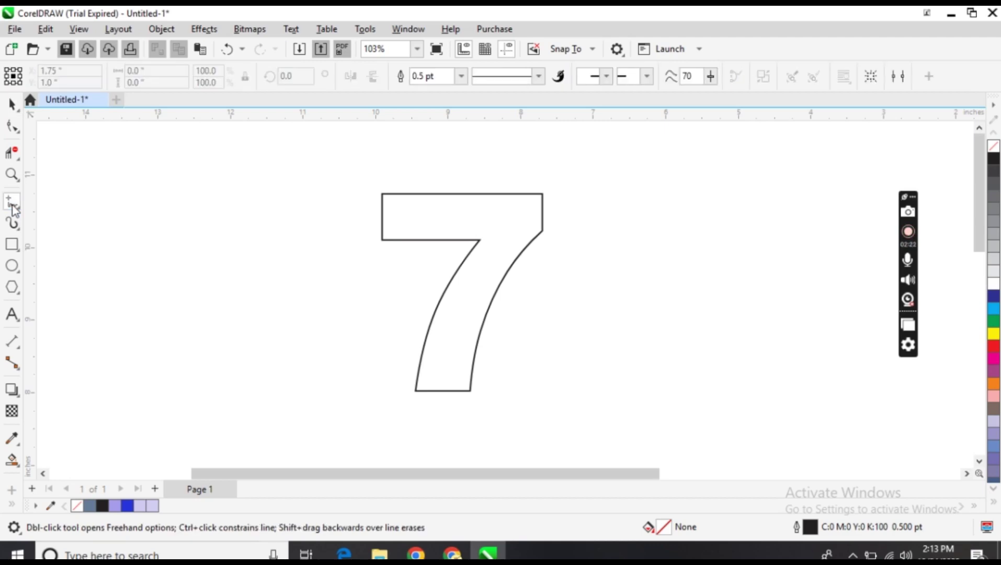
pyautogui.click(455, 200)
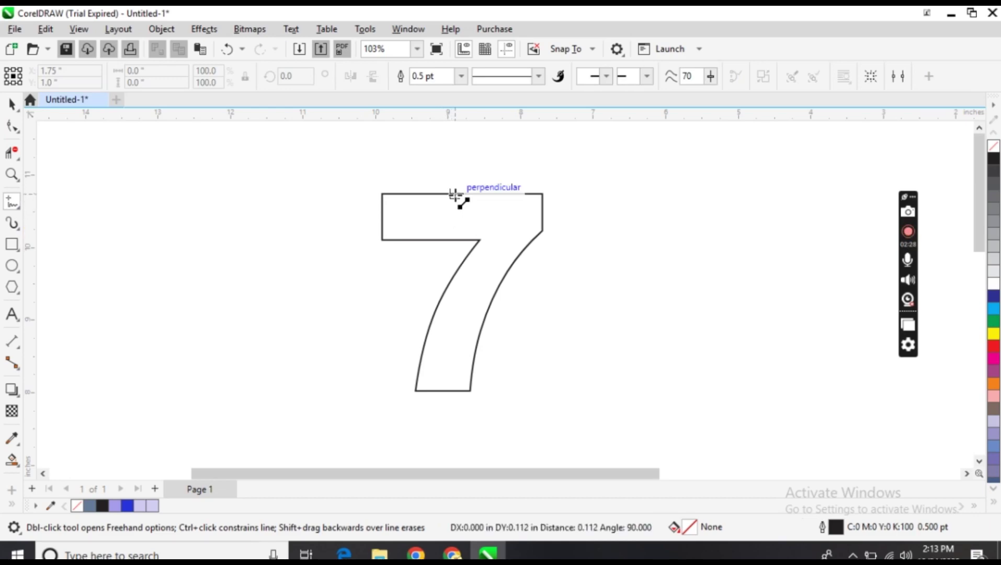
pyautogui.click(454, 194)
pyautogui.press('space')
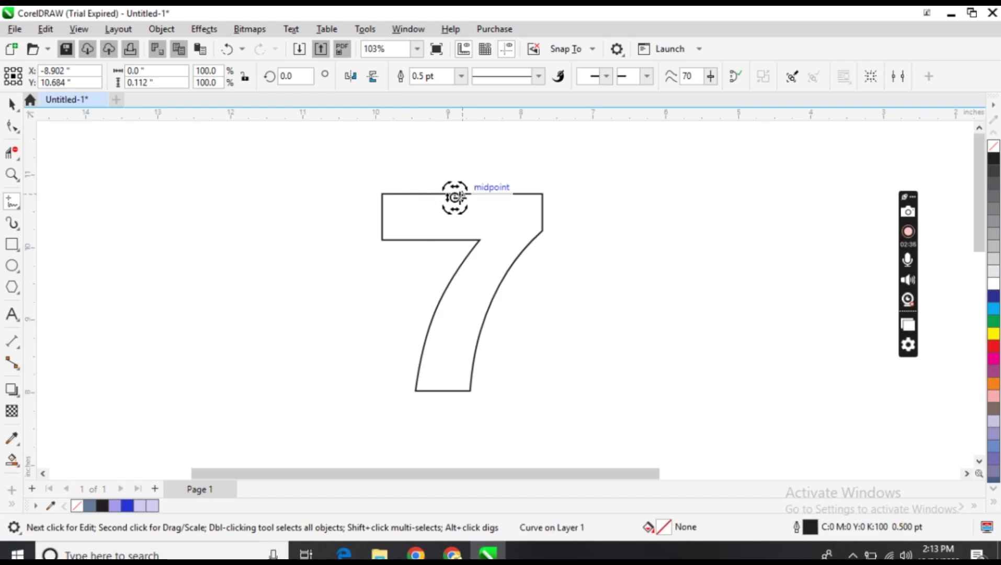
pyautogui.click(454, 197)
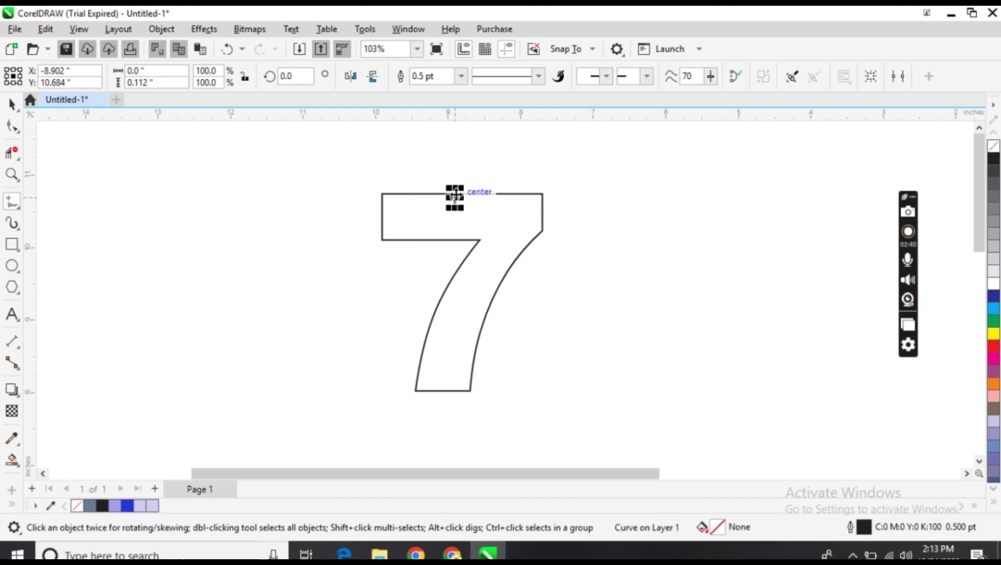
pyautogui.press('Delete')
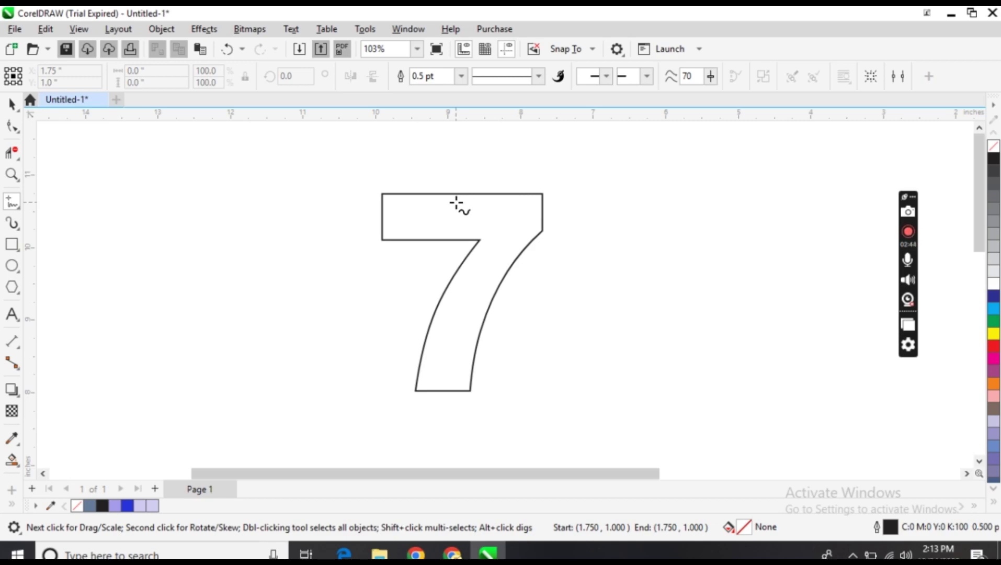
# - Draw a freehand polyline about 0.9 by 1.0 inches along the 7's top edge and diagonally down to the stem, with short ends inside the outline
pyautogui.click(457, 201)
pyautogui.click(456, 195)
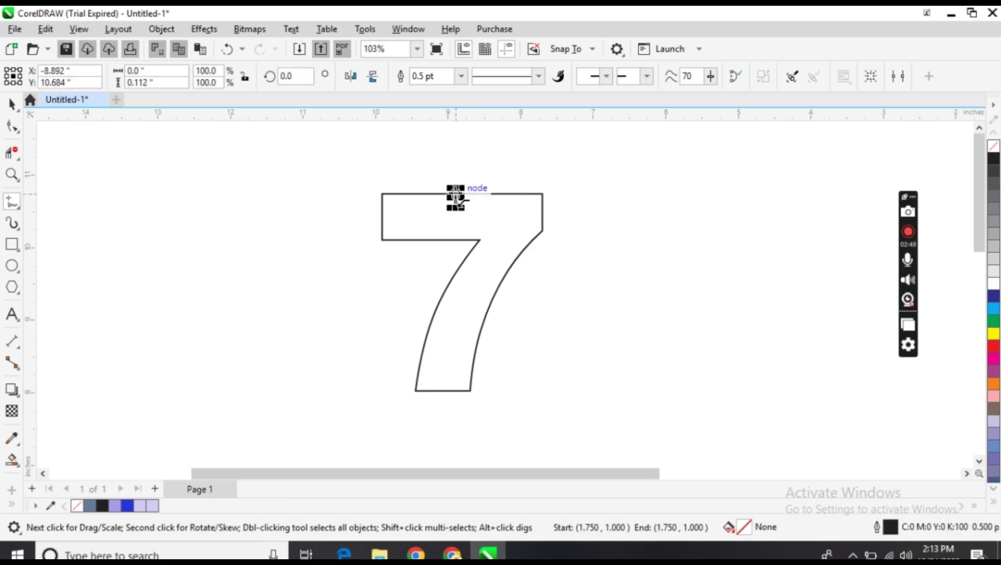
pyautogui.click(455, 196)
pyautogui.click(410, 194)
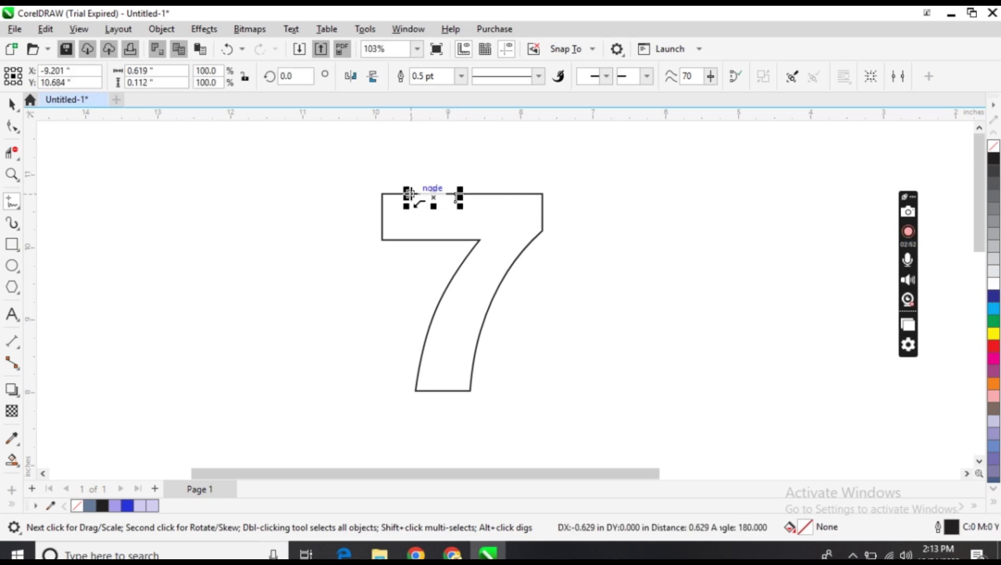
pyautogui.click(410, 194)
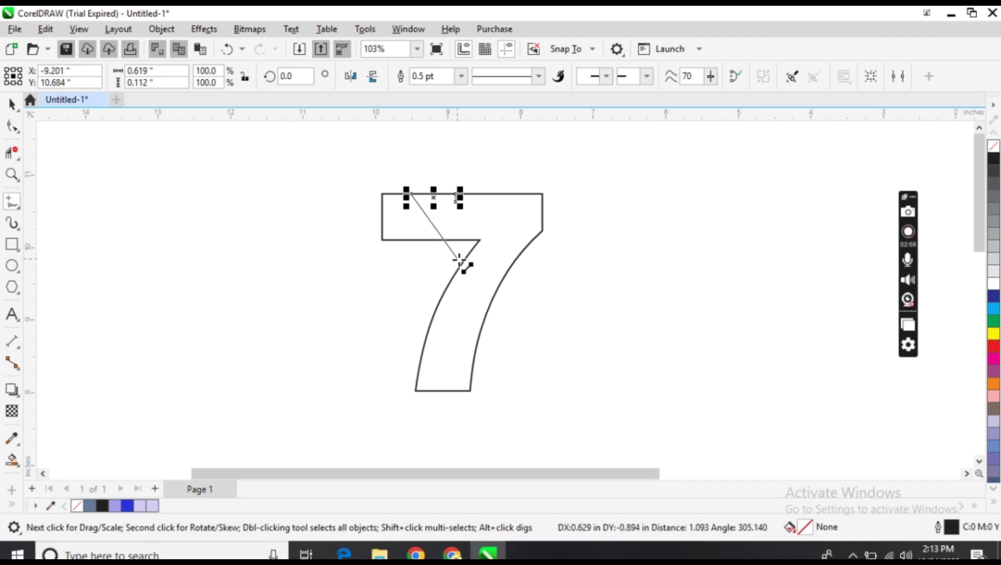
pyautogui.click(463, 261)
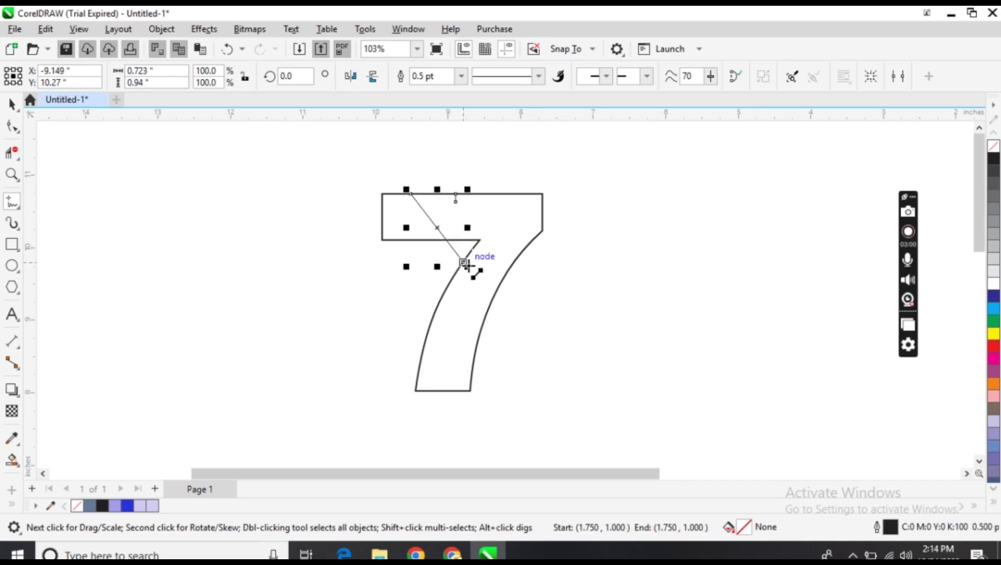
pyautogui.moveTo(463, 262); pyautogui.dragTo(476, 267)
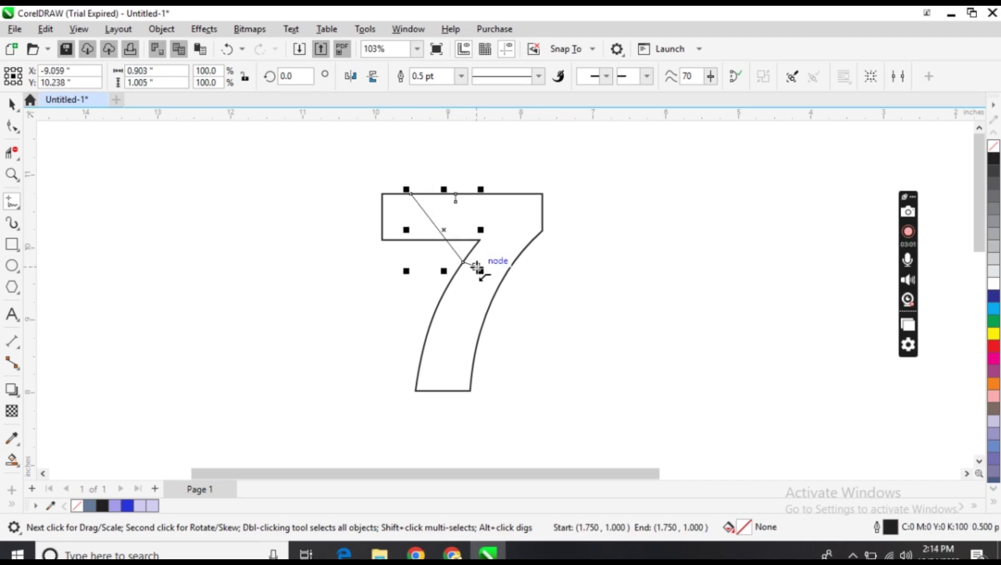
# - Convert the polyline's segment on the 7's top edge to a curve and shape it into a rounded arch above the edge
pyautogui.click(12, 126)
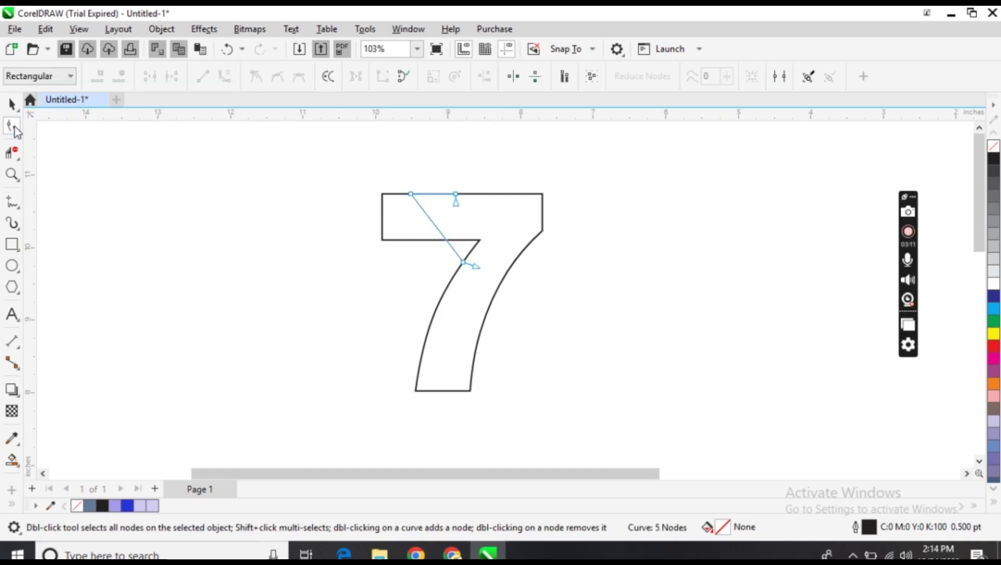
pyautogui.click(433, 195)
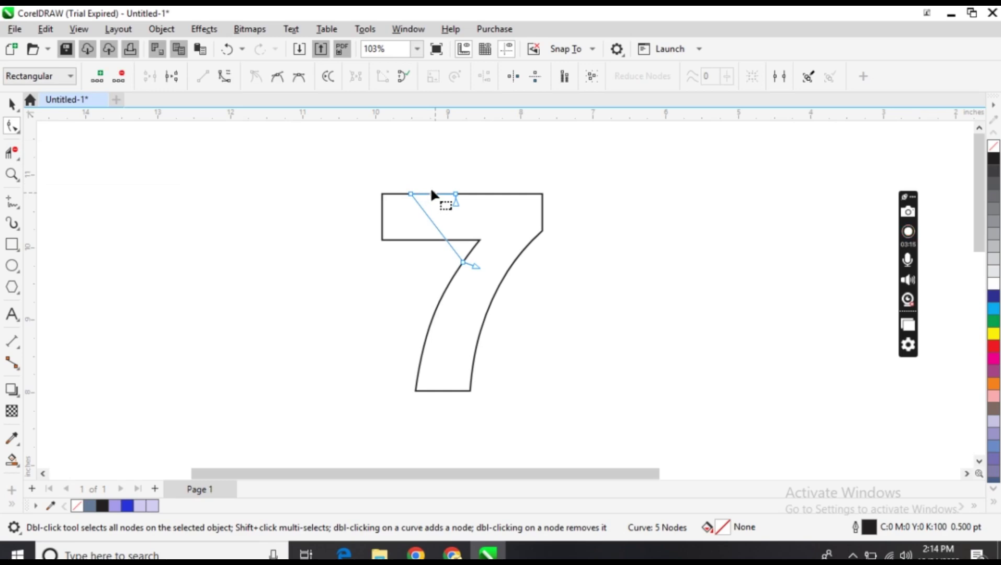
pyautogui.click(226, 79)
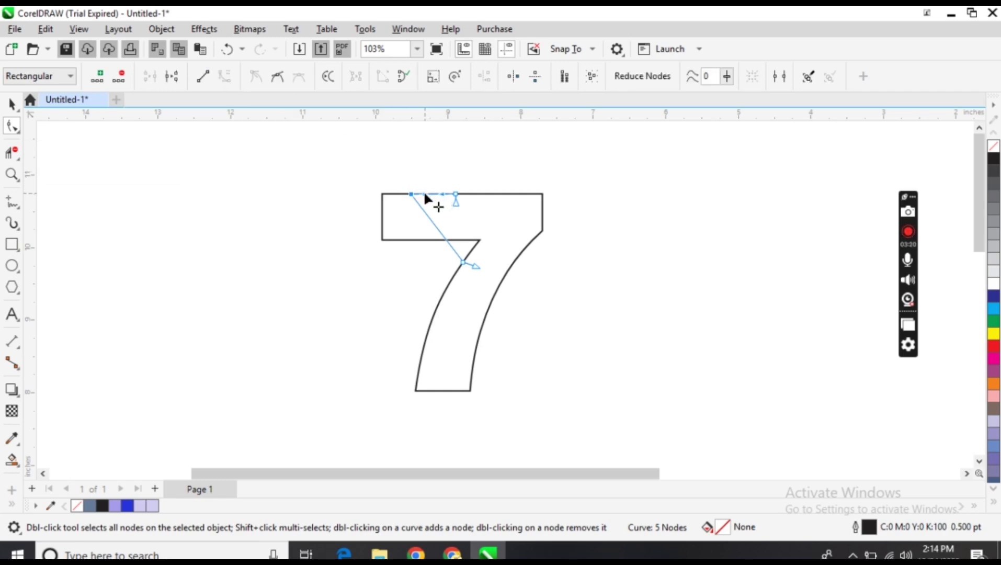
pyautogui.moveTo(423, 198); pyautogui.dragTo(396, 139)
pyautogui.click(446, 167)
pyautogui.moveTo(456, 151); pyautogui.dragTo(461, 145)
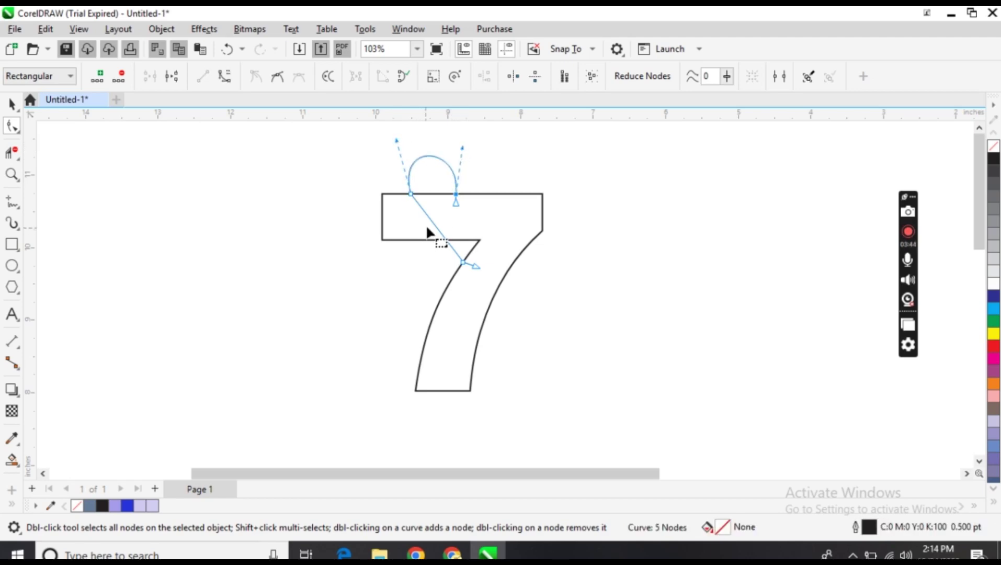
# - Convert the polyline's diagonal segment to a curve and bow it outward toward the lower left
pyautogui.click(432, 222)
pyautogui.click(224, 78)
pyautogui.moveTo(427, 214)
pyautogui.mouseDown()
pyautogui.moveTo(411, 232)
pyautogui.moveTo(437, 257)
pyautogui.moveTo(411, 236)
pyautogui.moveTo(408, 211)
pyautogui.mouseUp()
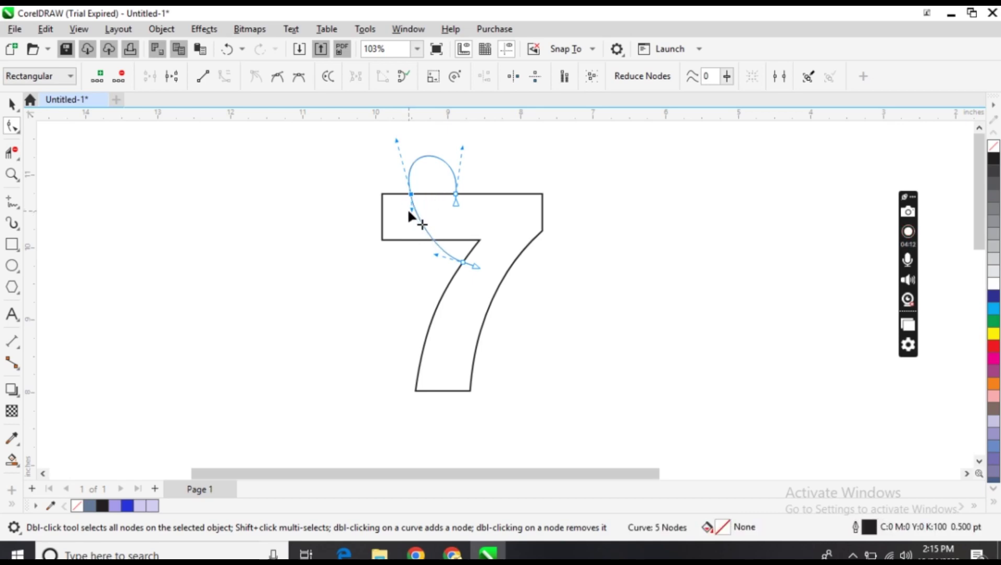
# - Draw a line about 0.64 inches long from the 7's upper-left corner to the arch and bend it into a slight downward curve
pyautogui.click(12, 201)
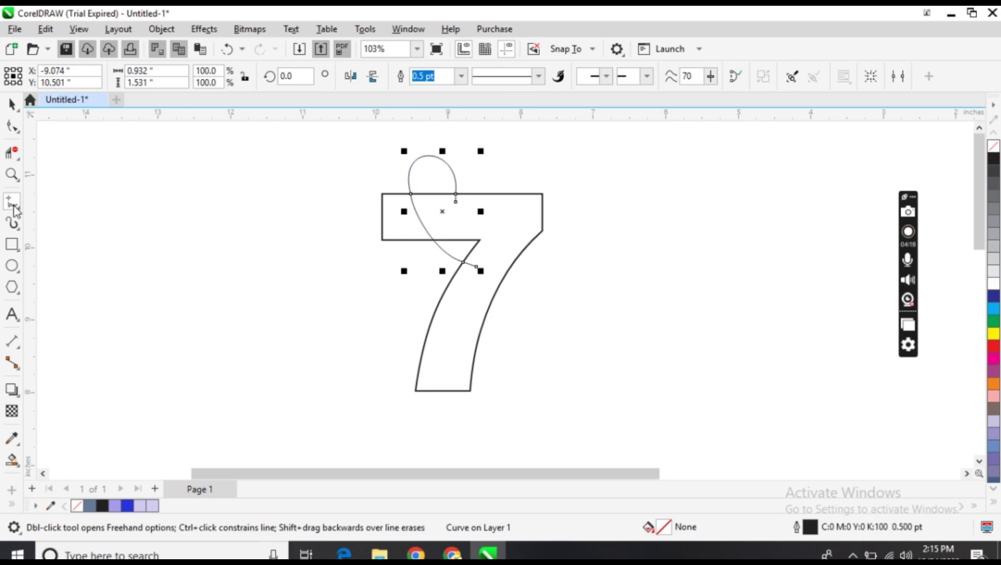
pyautogui.click(382, 194)
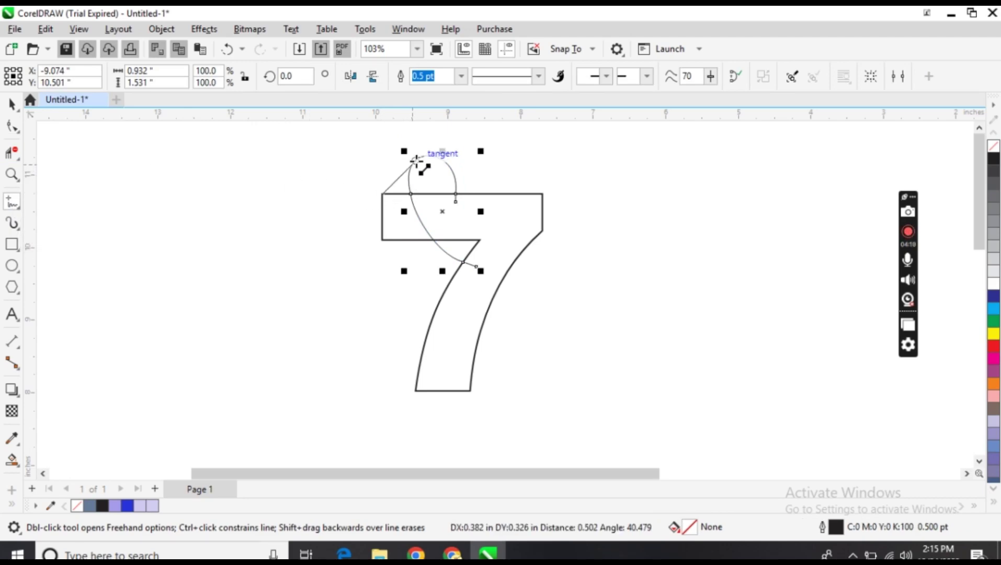
pyautogui.click(415, 160)
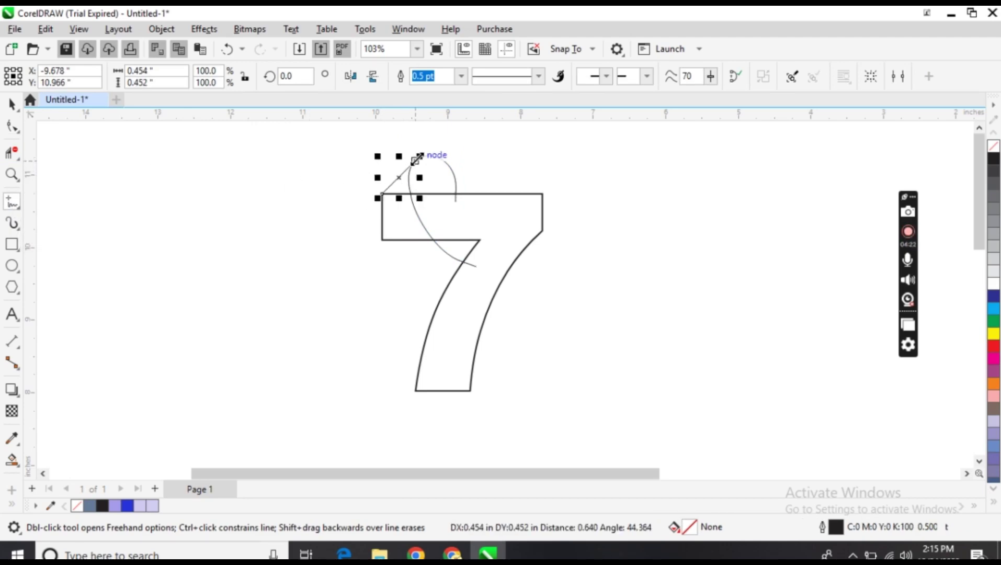
pyautogui.click(12, 126)
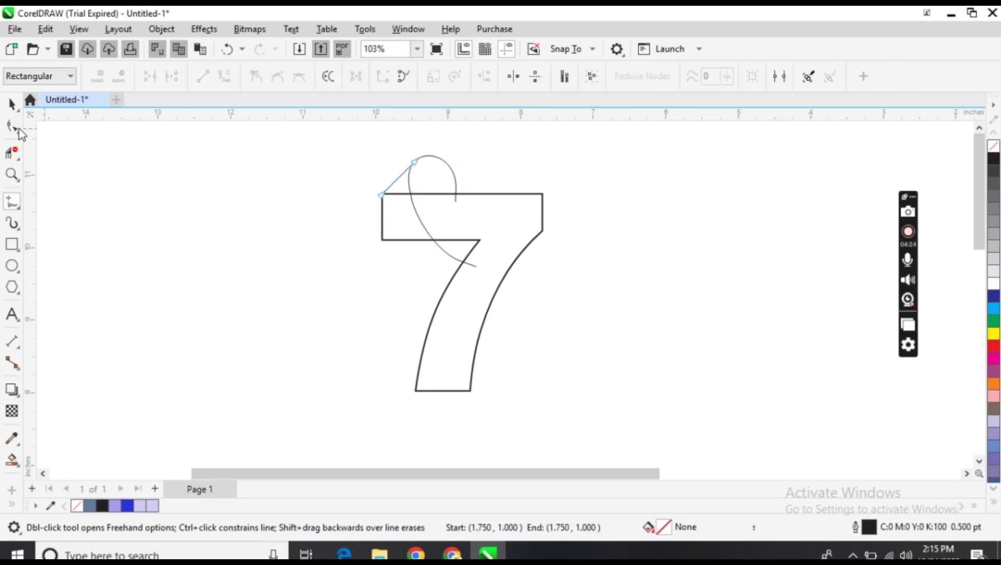
pyautogui.click(222, 77)
pyautogui.moveTo(404, 169); pyautogui.dragTo(400, 190)
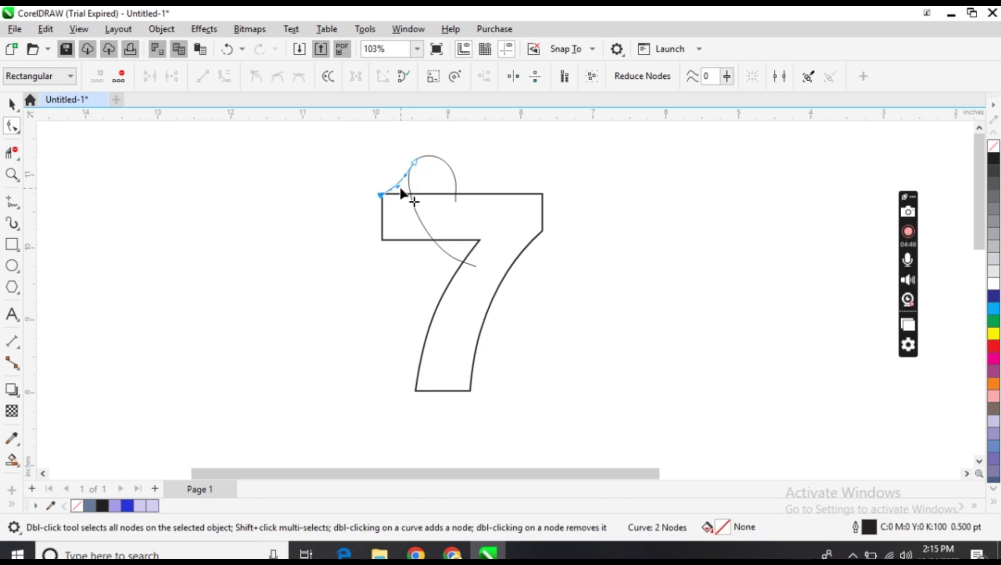
pyautogui.click(12, 103)
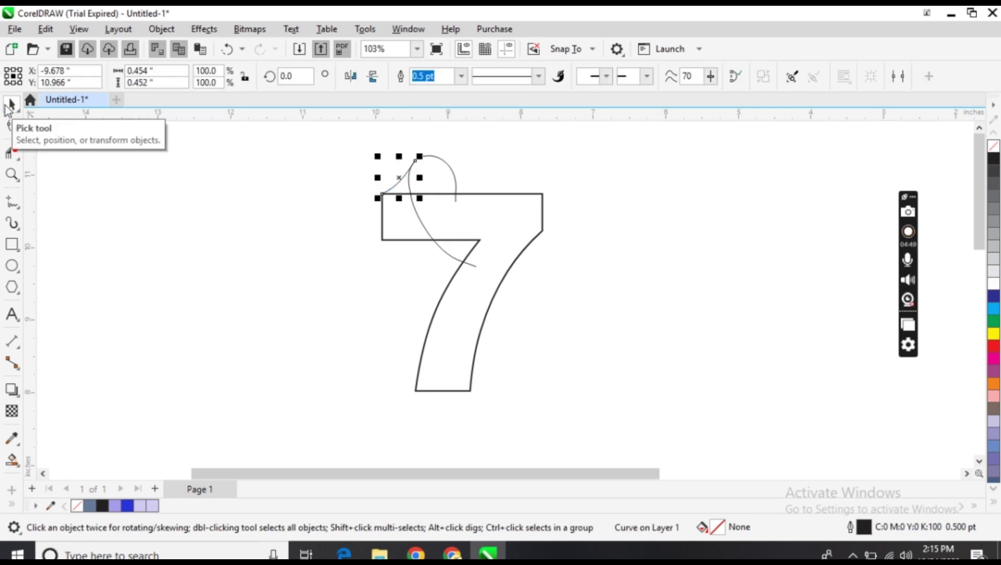
# - Draw a straight freehand line about 0.3 by 0.6 inches between two points on the right edge of the 7's stem
pyautogui.click(11, 201)
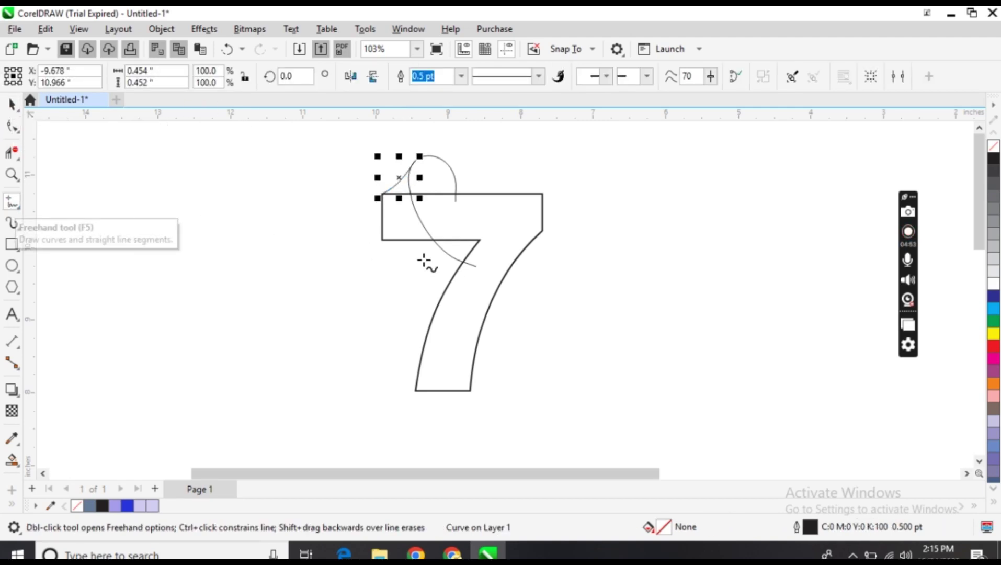
pyautogui.click(511, 265)
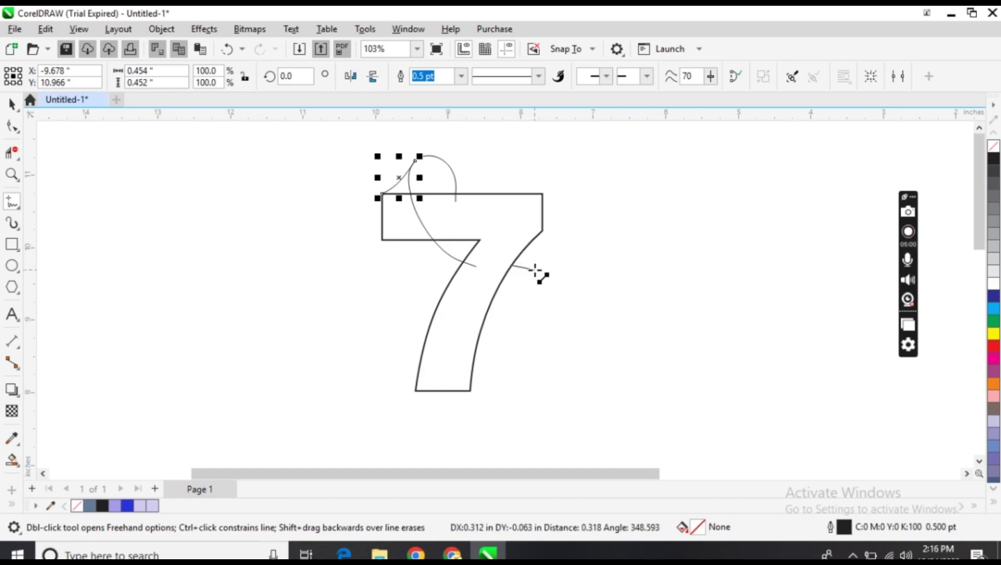
pyautogui.click(486, 312)
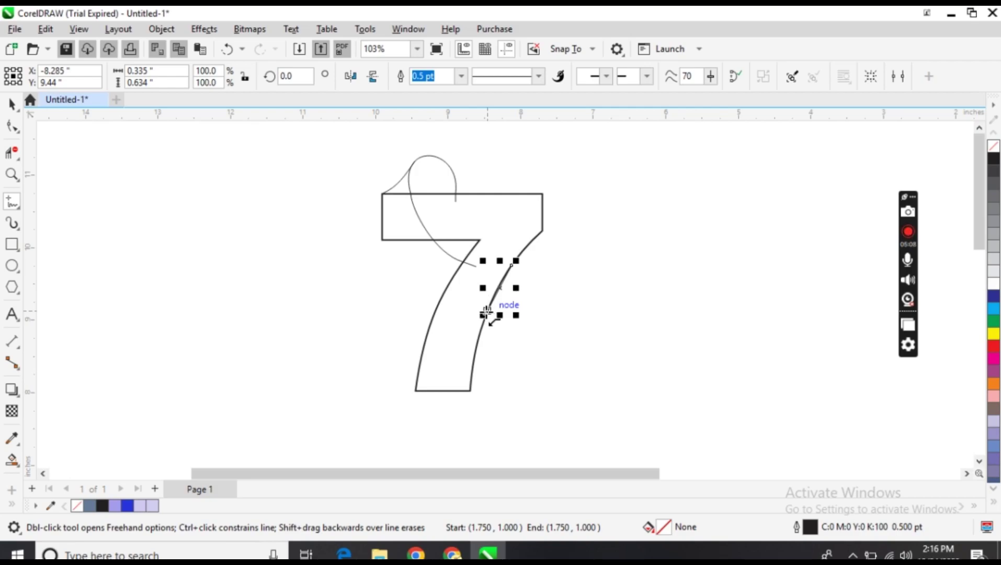
# - Extend the line about 1.27 inches to the stem's lower-left edge and curve its upper segment into a rounded loop right of the stem
pyautogui.click(486, 312)
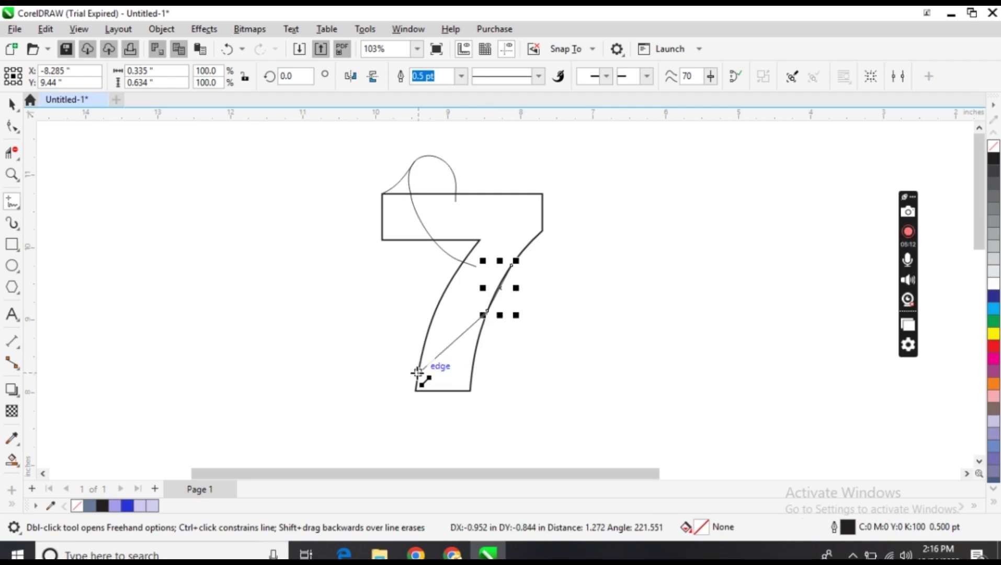
pyautogui.click(418, 372)
pyautogui.click(12, 127)
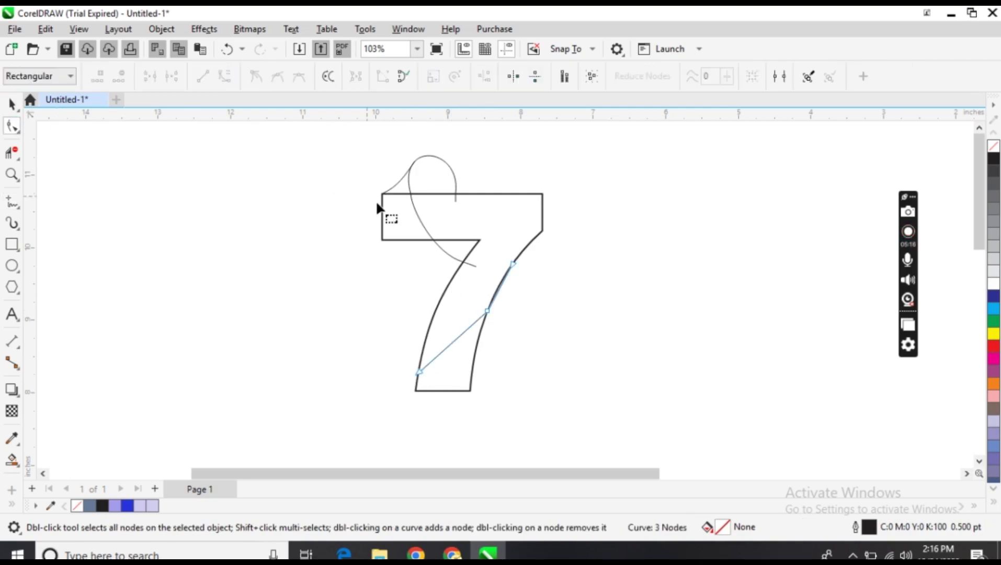
pyautogui.click(501, 288)
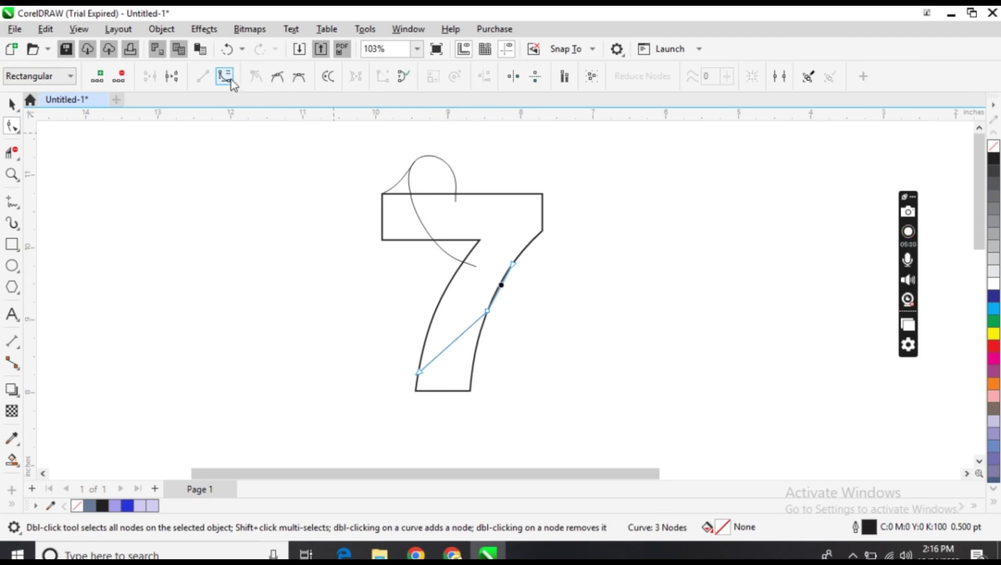
pyautogui.moveTo(504, 280); pyautogui.dragTo(570, 283)
pyautogui.moveTo(494, 296); pyautogui.dragTo(576, 268)
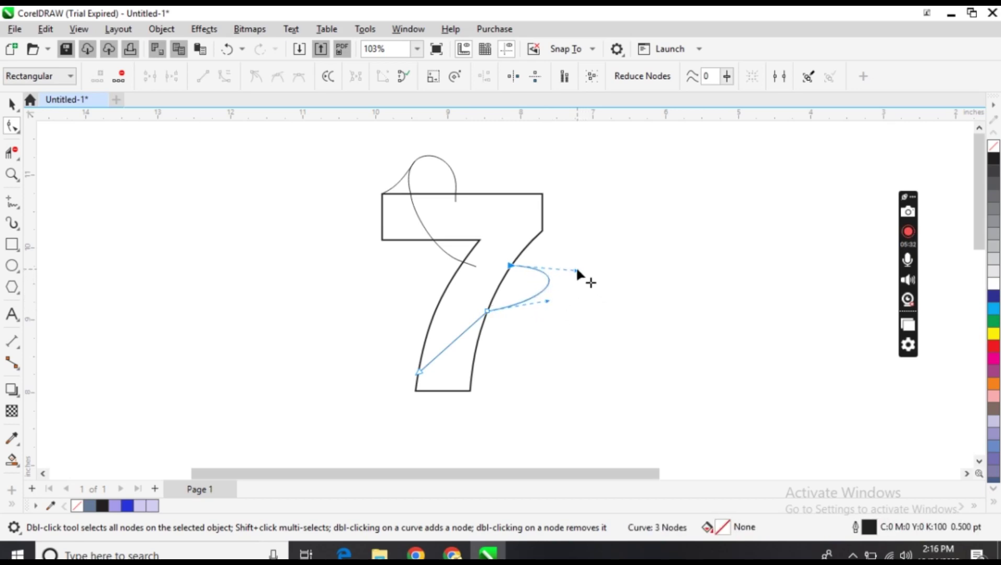
# - Convert the polyline's lower diagonal segment to a curve and bow it upward so it flows smoothly from the loop across the stem
pyautogui.click(453, 340)
pyautogui.click(225, 75)
pyautogui.moveTo(465, 332); pyautogui.dragTo(449, 313)
pyautogui.moveTo(441, 350); pyautogui.dragTo(448, 314)
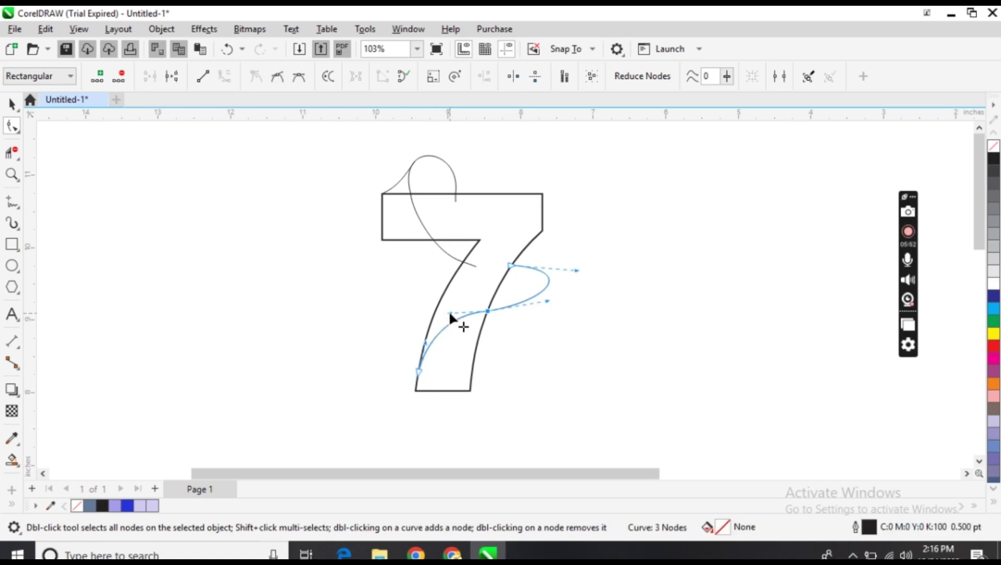
# - Draw a line about 0.87 by 0.66 inches from the right loop down to the stem's right edge and bend it slightly into a curve
pyautogui.click(12, 202)
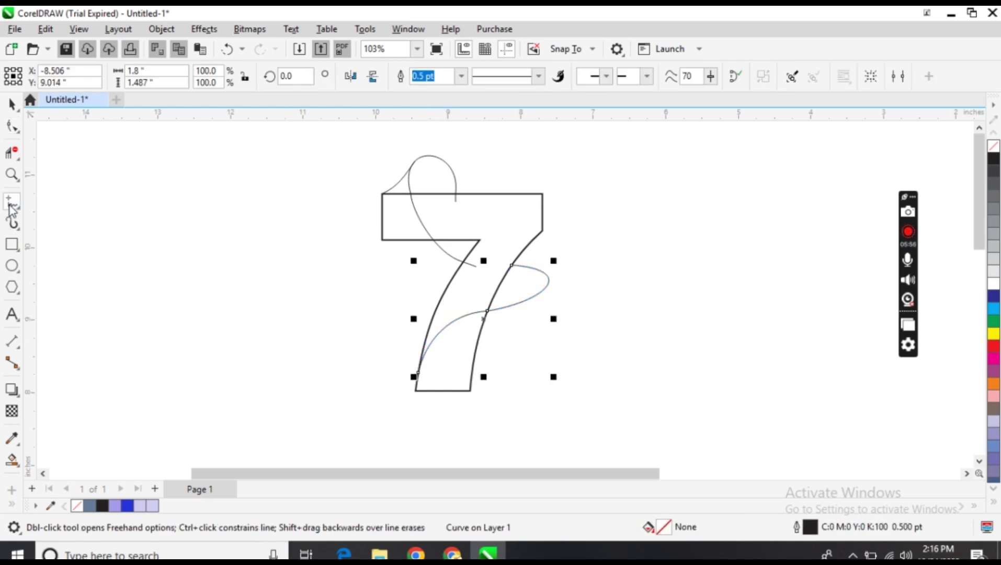
pyautogui.click(541, 291)
pyautogui.click(479, 338)
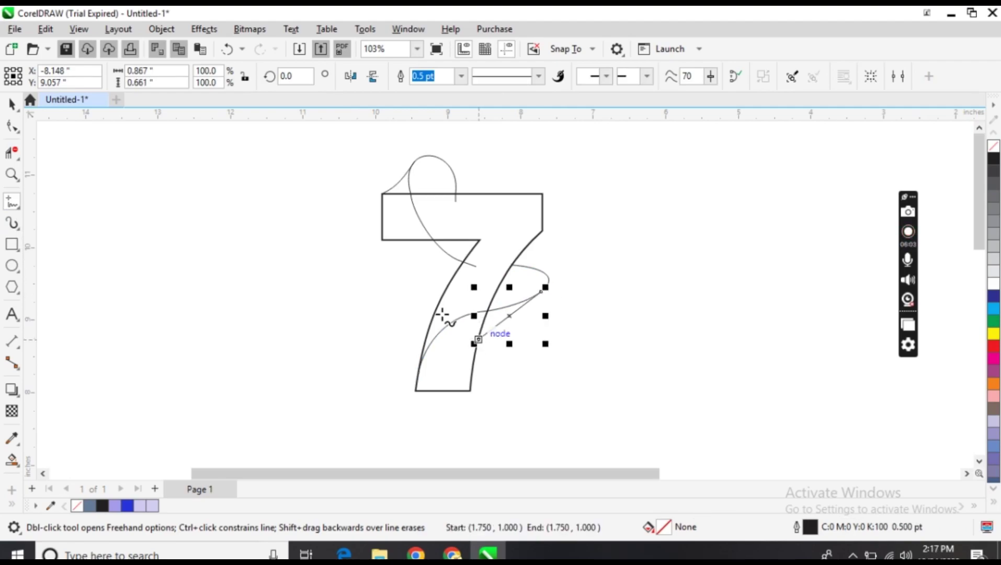
pyautogui.click(10, 130)
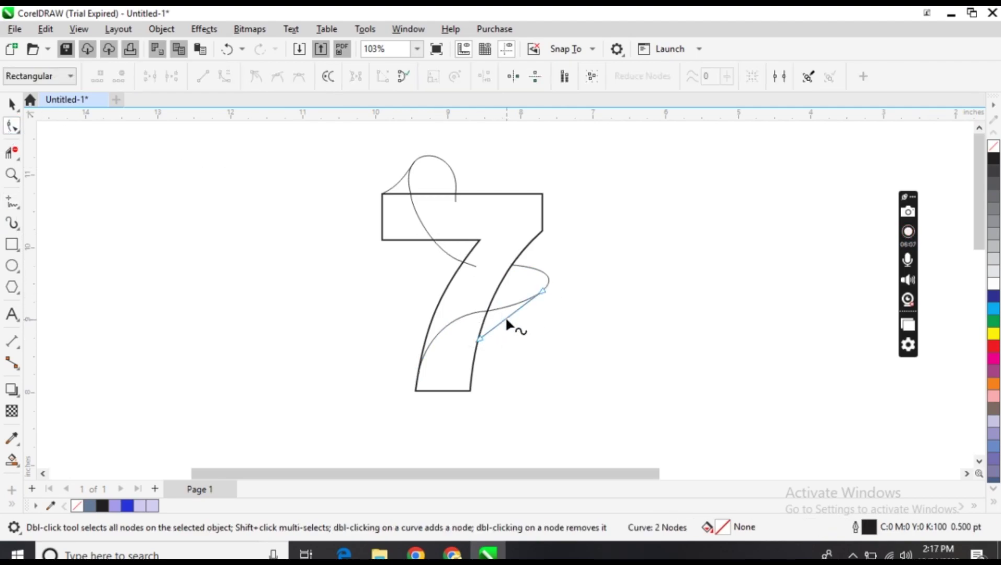
pyautogui.click(480, 332)
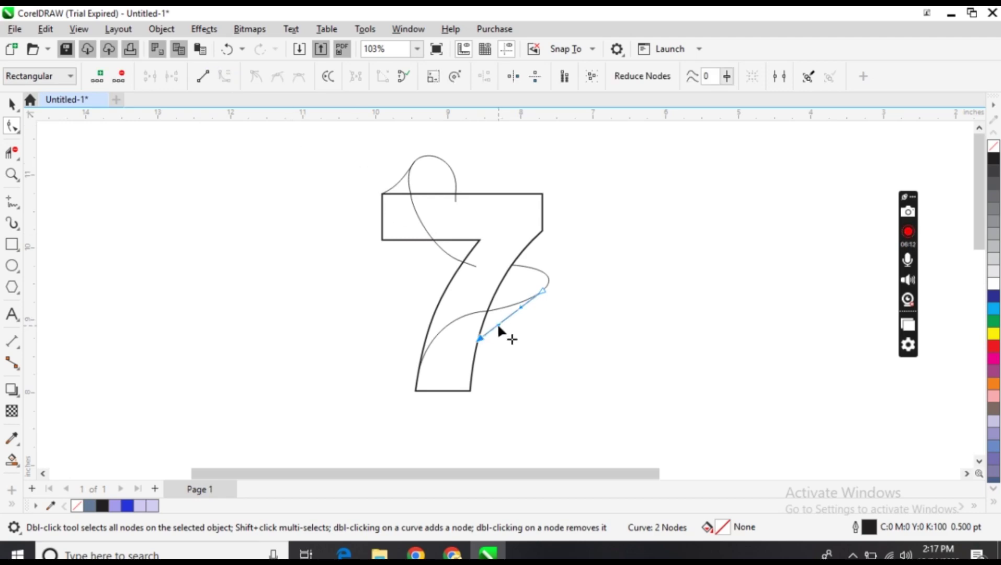
pyautogui.moveTo(497, 325); pyautogui.dragTo(520, 306)
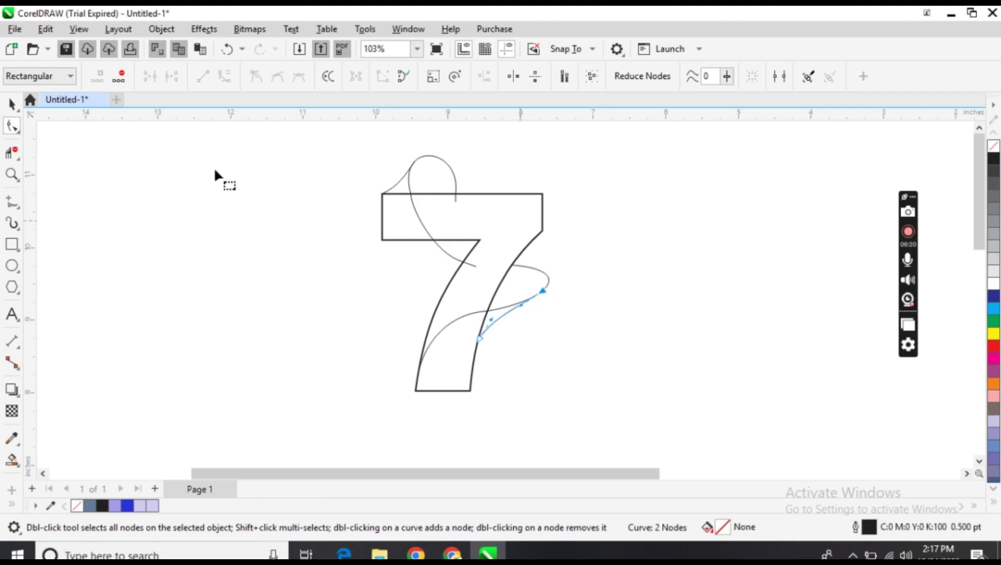
pyautogui.click(11, 103)
pyautogui.click(349, 270)
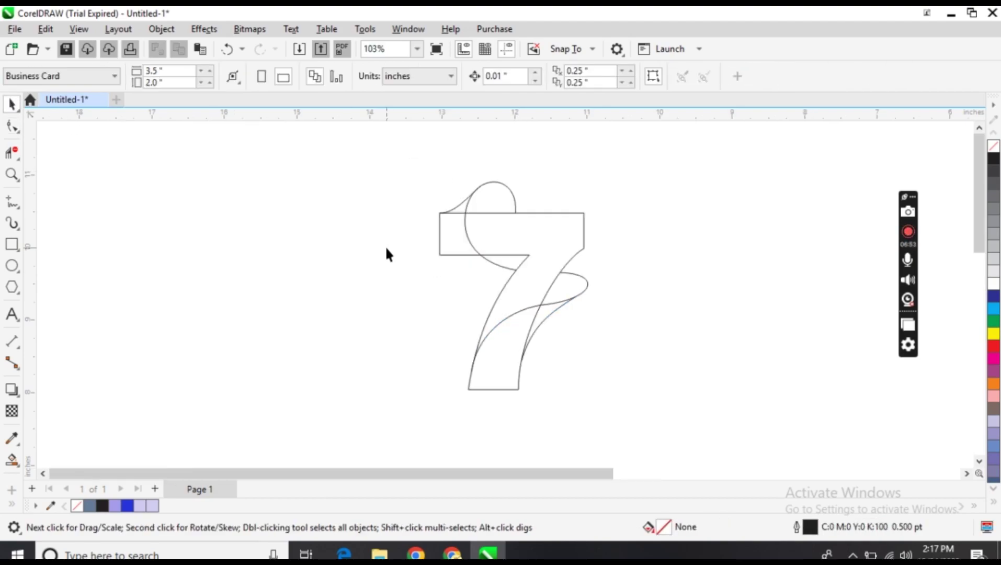
# - Use Smart Fill to fill every enclosed region of the 7 and its loops with blue-grey C40 M20 Y0 K40, without an outline
pyautogui.click(19, 469)
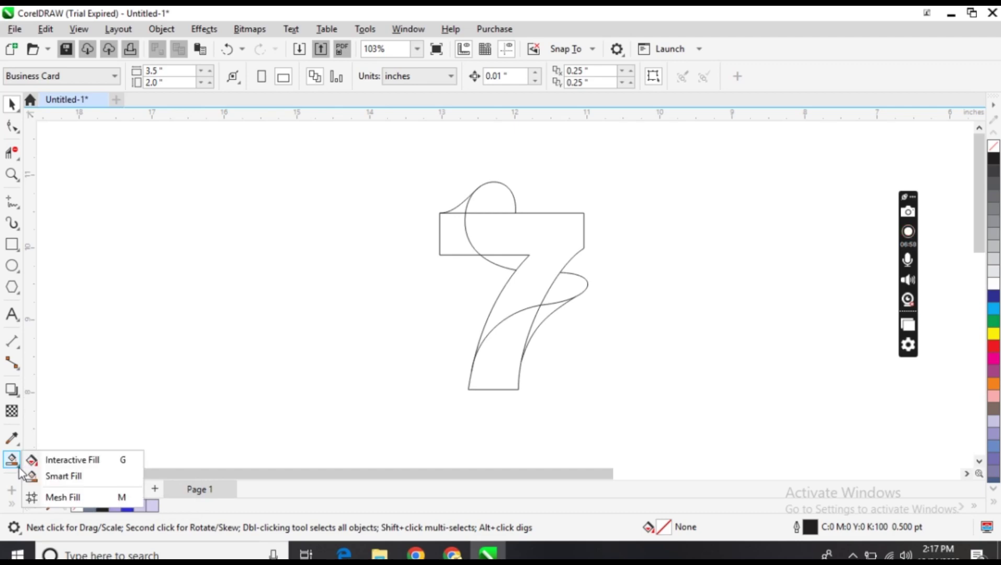
pyautogui.click(63, 476)
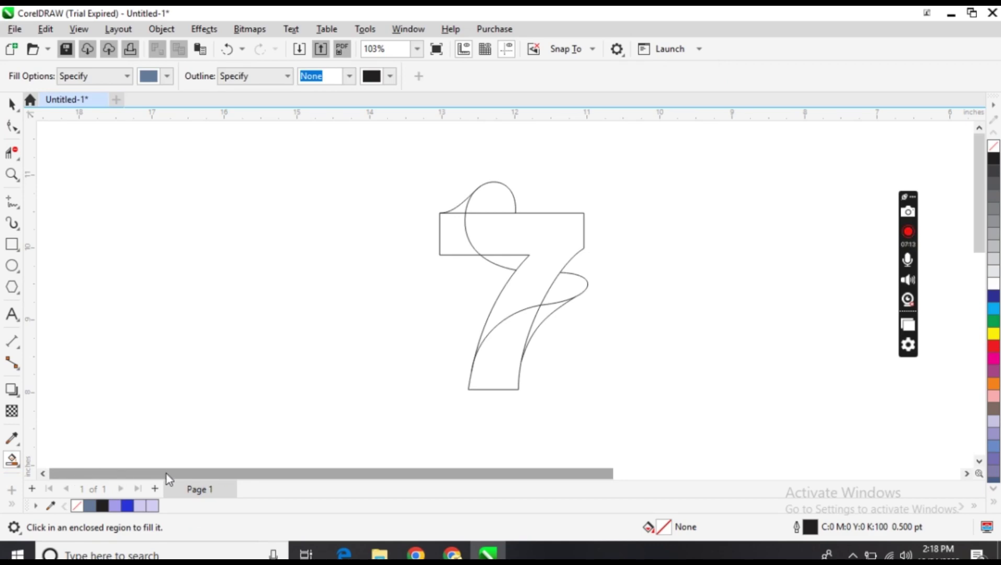
pyautogui.click(551, 241)
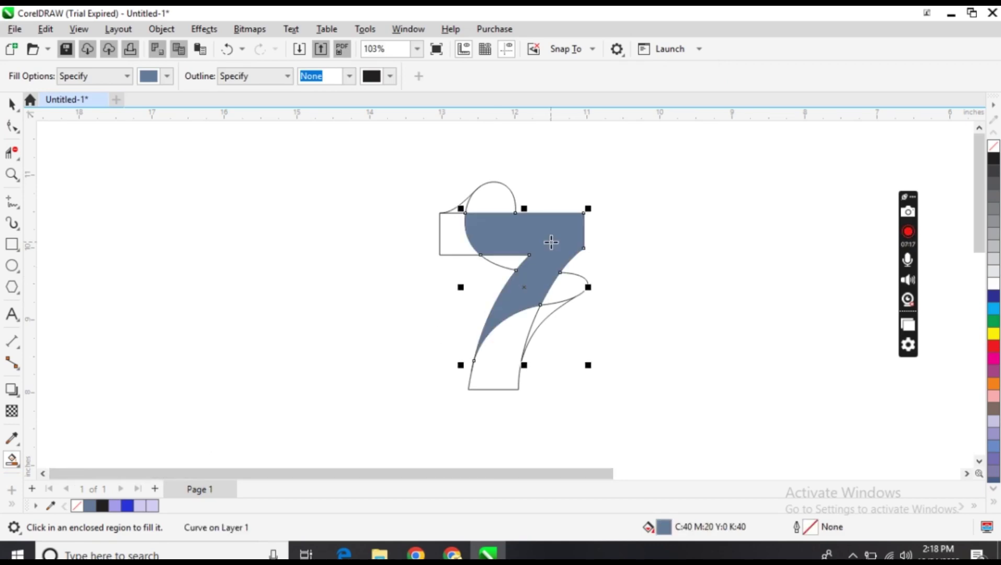
pyautogui.click(451, 234)
pyautogui.click(474, 202)
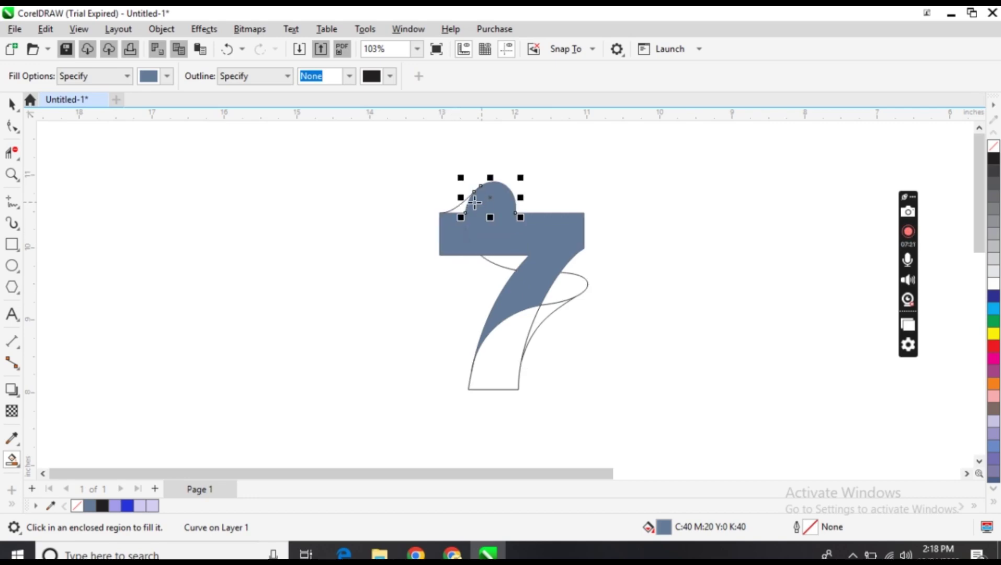
pyautogui.click(460, 208)
pyautogui.click(504, 261)
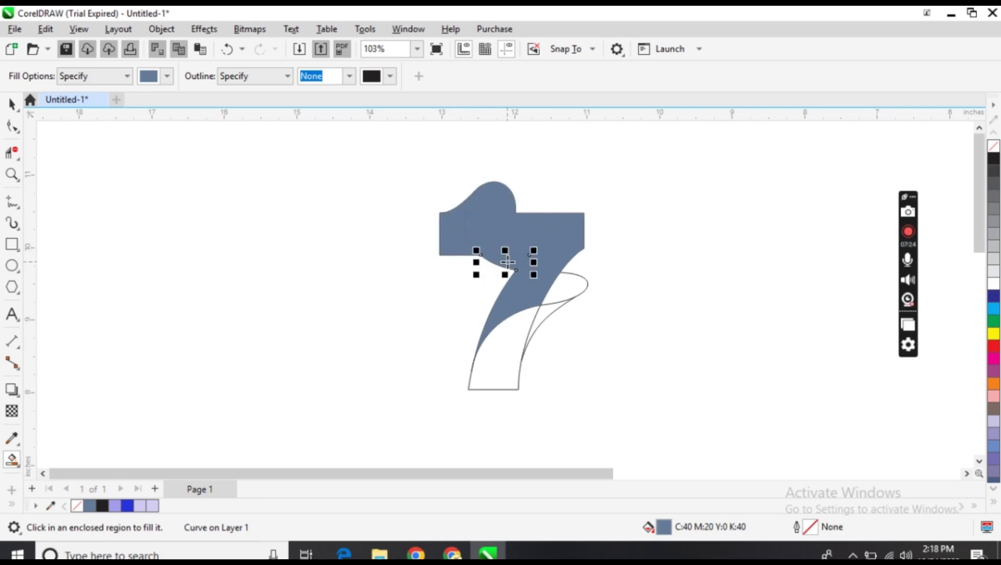
pyautogui.click(576, 288)
pyautogui.click(510, 353)
pyautogui.click(544, 316)
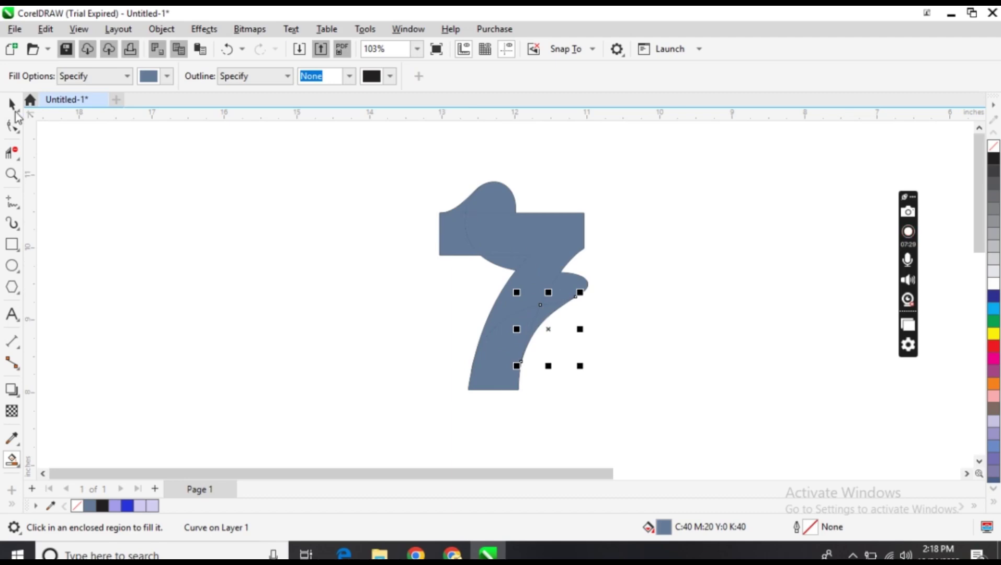
pyautogui.click(12, 103)
pyautogui.click(343, 276)
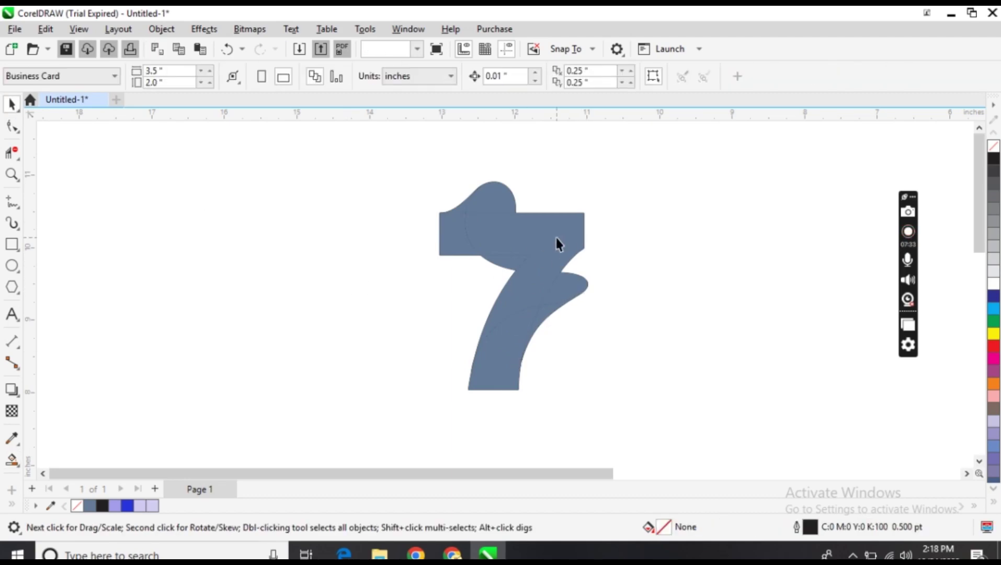
# - Apply a fountain fill to the 7's large main region, running from bright blue up to lavender (R164 G157 B235) at the upper-right end
pyautogui.click(558, 243)
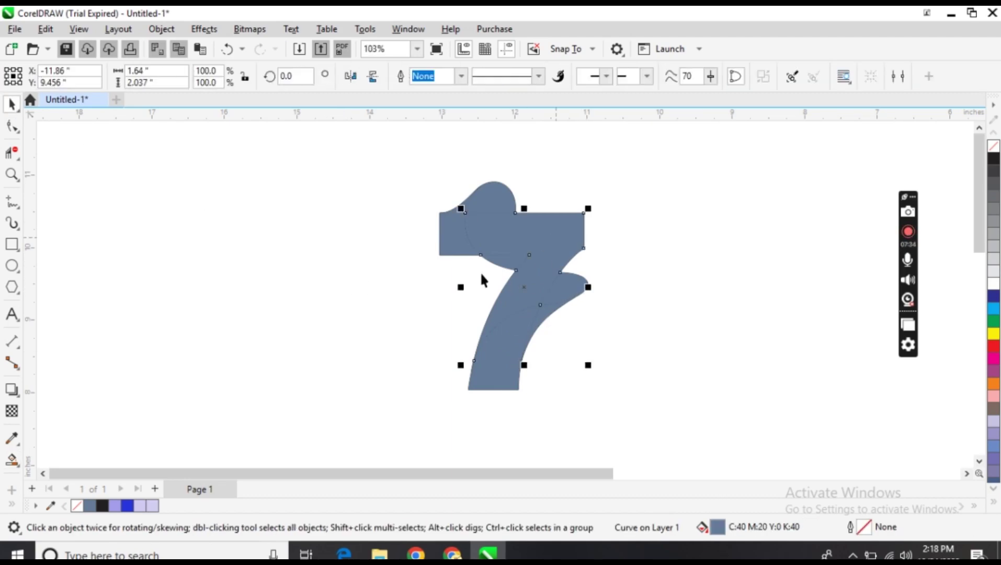
pyautogui.click(19, 466)
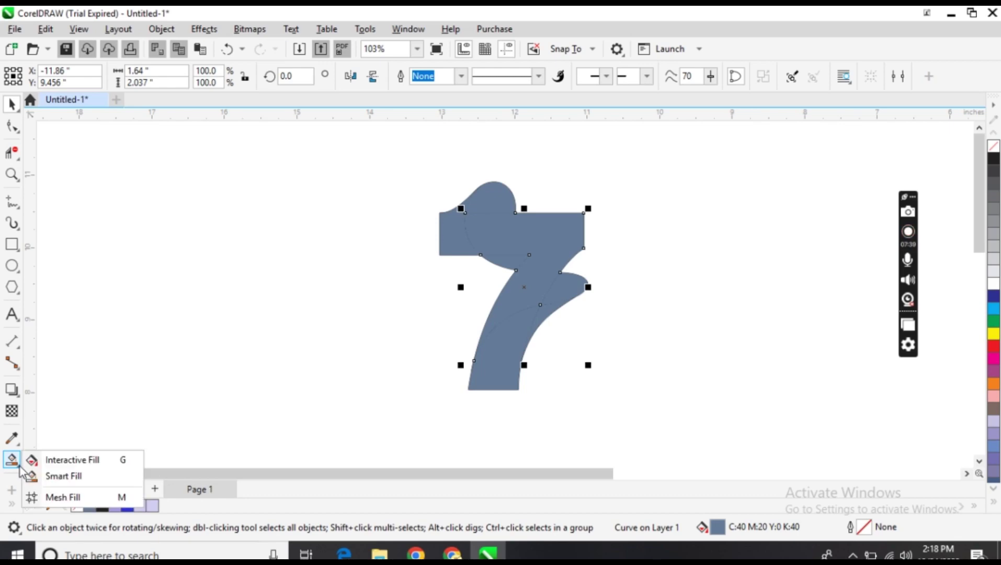
pyautogui.click(54, 464)
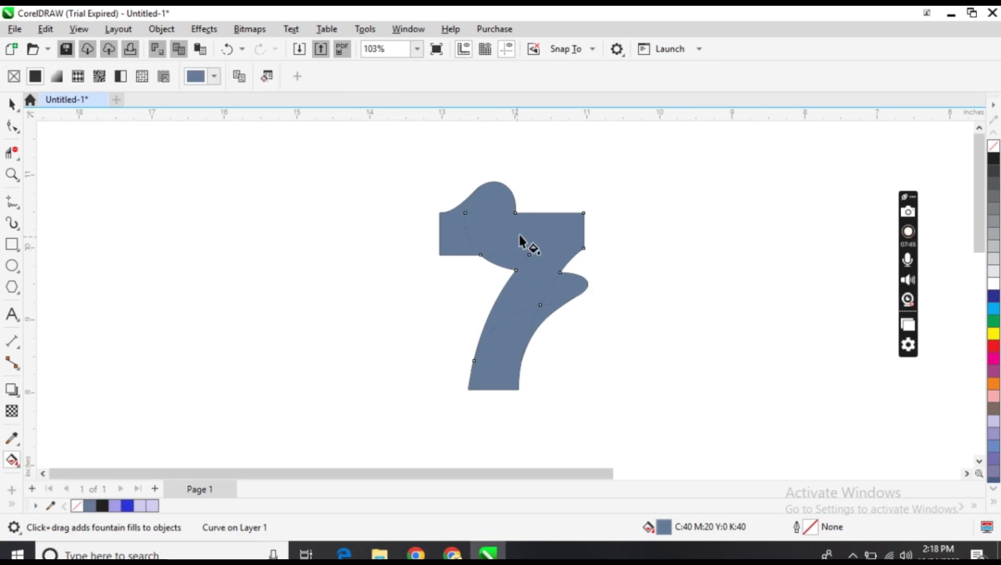
pyautogui.click(56, 77)
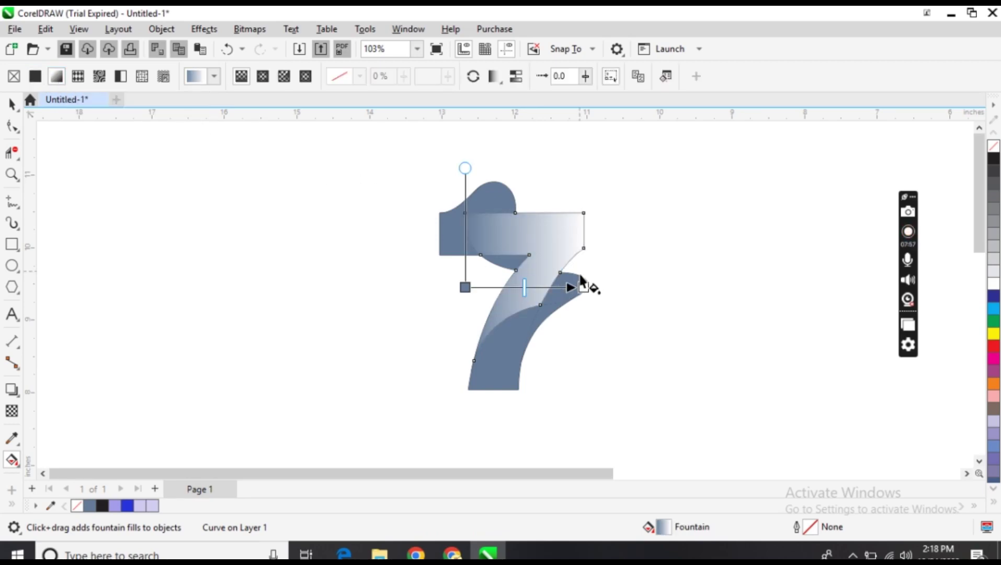
pyautogui.moveTo(584, 287); pyautogui.dragTo(575, 246)
pyautogui.click(573, 232)
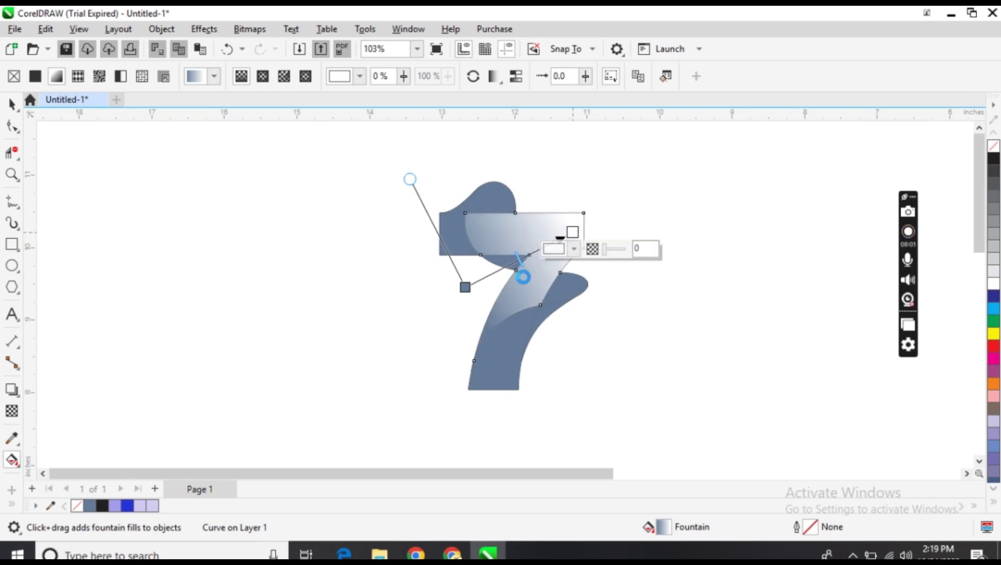
pyautogui.click(115, 506)
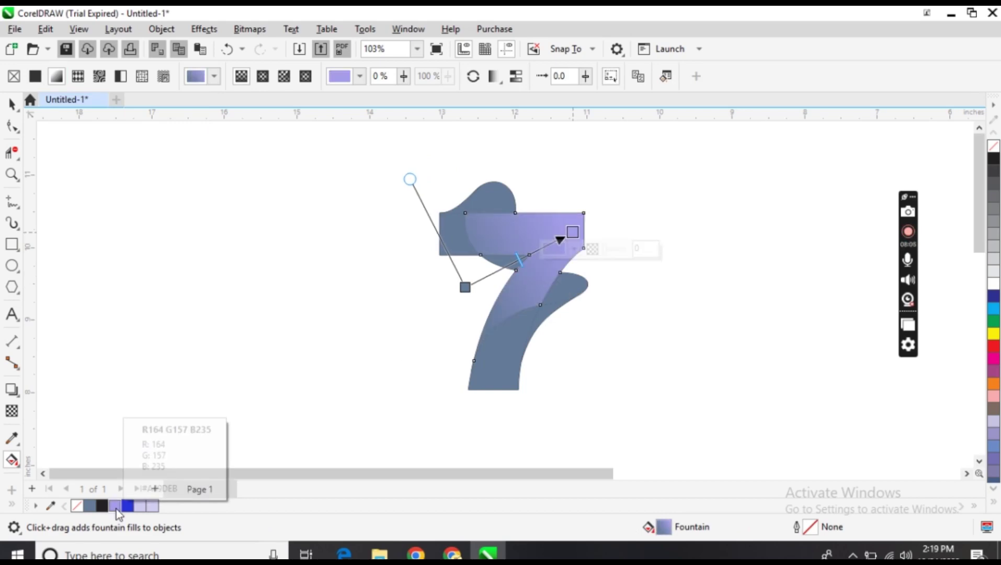
pyautogui.moveTo(127, 506); pyautogui.dragTo(463, 287)
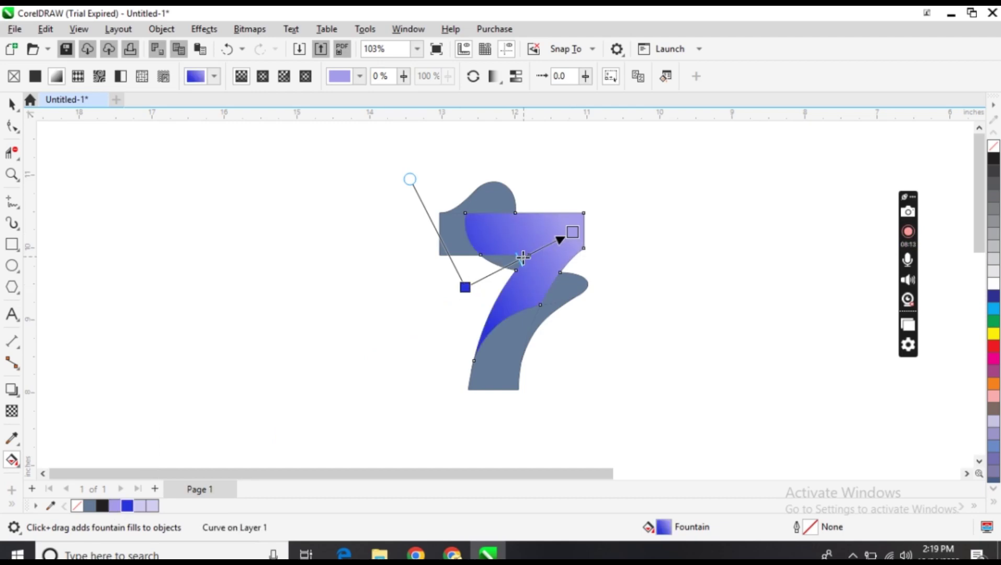
# - Shift the main region's fountain midpoint toward the blue end, move the blue start farther lower left and pull the lavender end slightly inward
pyautogui.moveTo(520, 259); pyautogui.dragTo(481, 278)
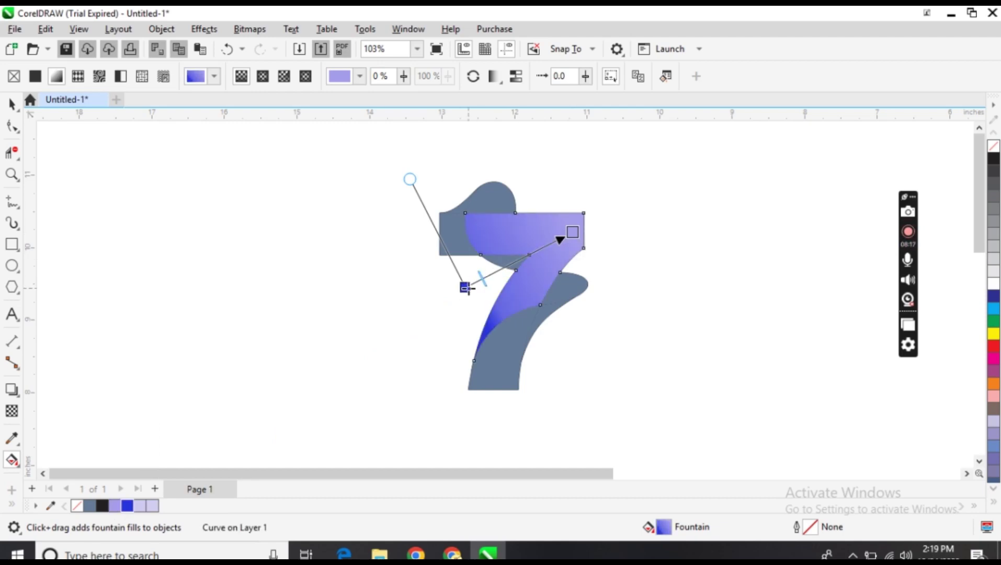
pyautogui.moveTo(409, 178)
pyautogui.mouseDown()
pyautogui.moveTo(348, 241)
pyautogui.moveTo(424, 176)
pyautogui.mouseUp()
pyautogui.moveTo(466, 286); pyautogui.dragTo(436, 308)
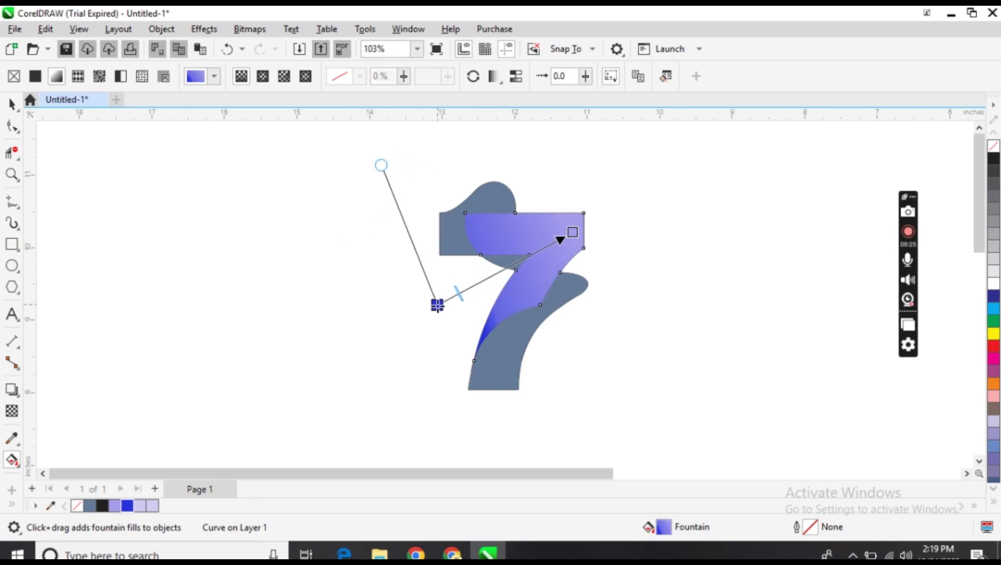
pyautogui.moveTo(571, 233); pyautogui.dragTo(559, 238)
# - Apply a fountain fill to the rounded arch above the 7, running from bright blue on the left to lavender on the right
pyautogui.click(496, 204)
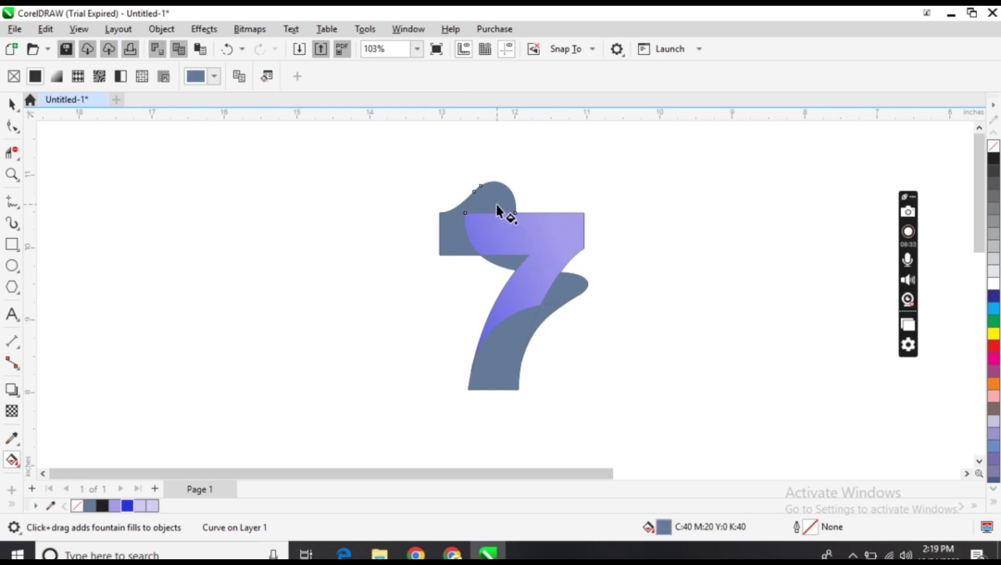
pyautogui.click(58, 77)
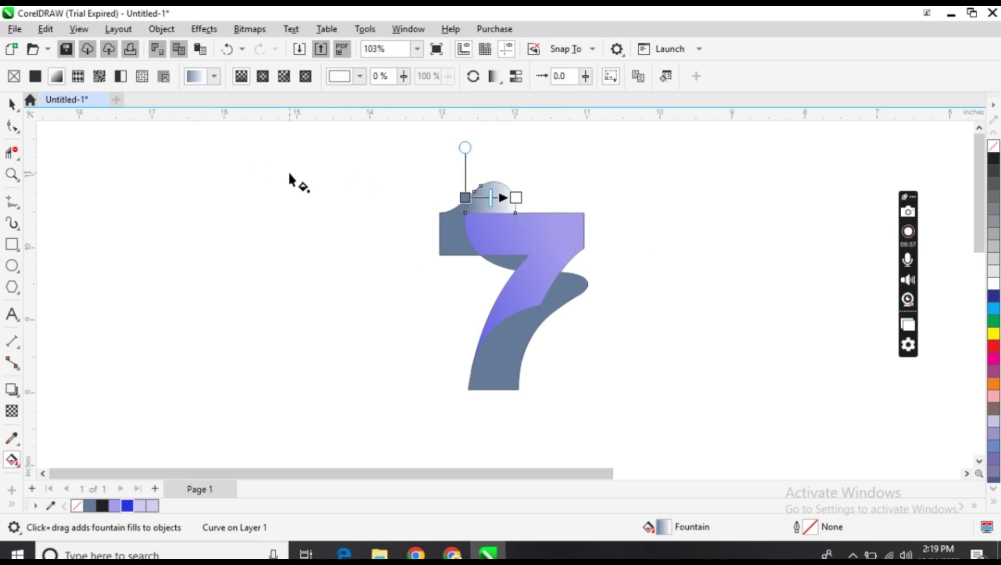
pyautogui.moveTo(127, 506); pyautogui.dragTo(468, 202)
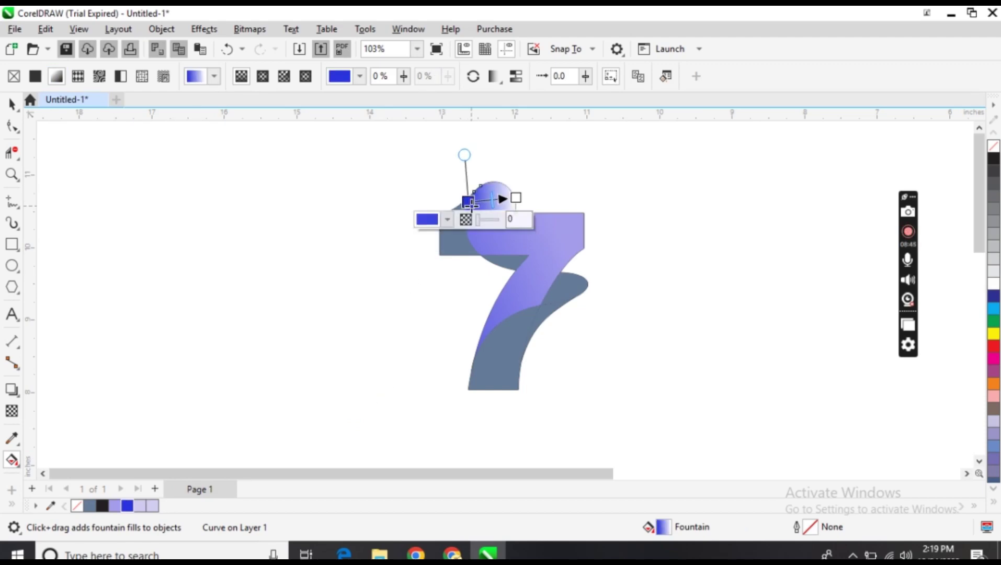
pyautogui.moveTo(115, 508); pyautogui.dragTo(465, 206)
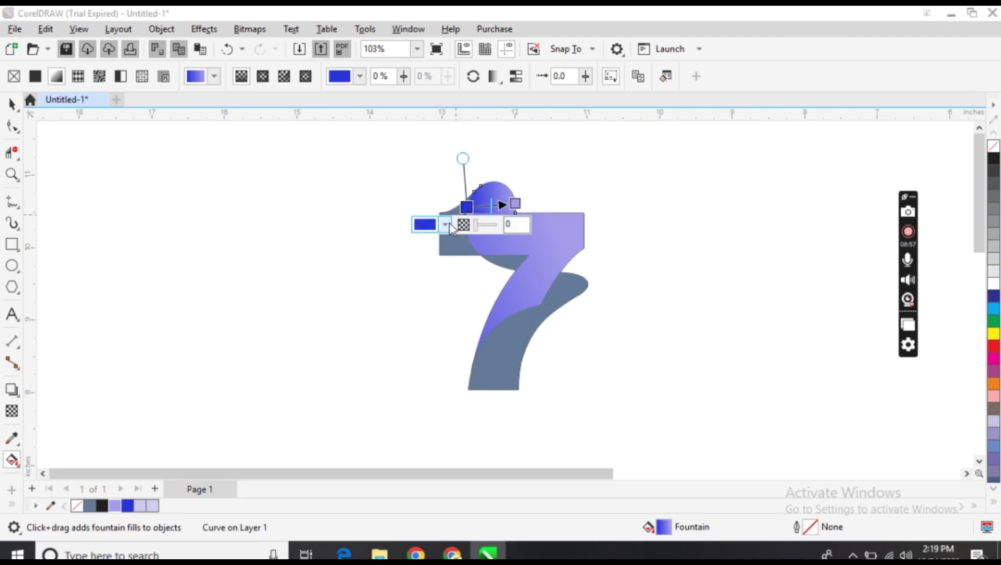
# - Change the starting colour of the arch's fountain fill to a darker blue
pyautogui.click(446, 226)
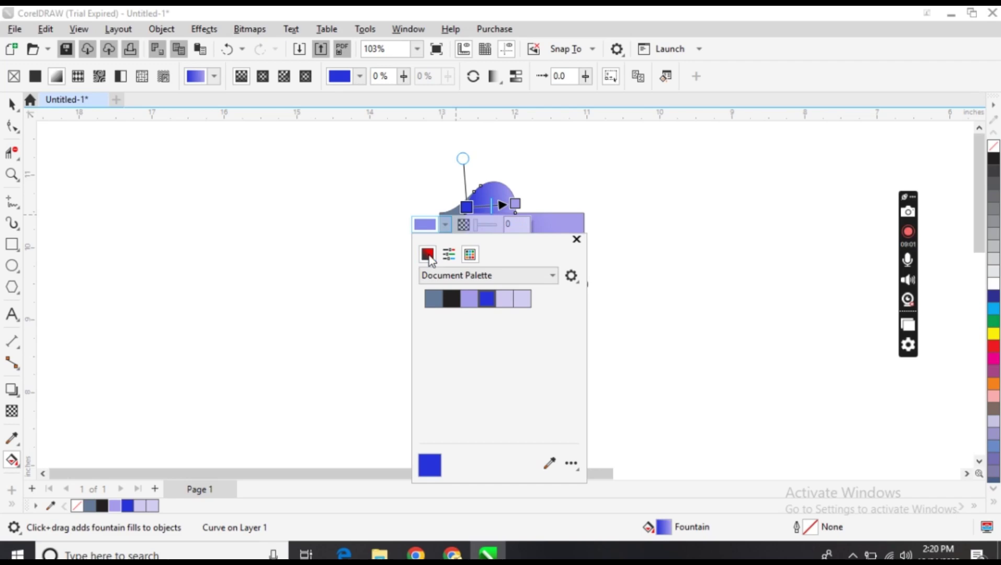
pyautogui.click(428, 254)
pyautogui.click(489, 344)
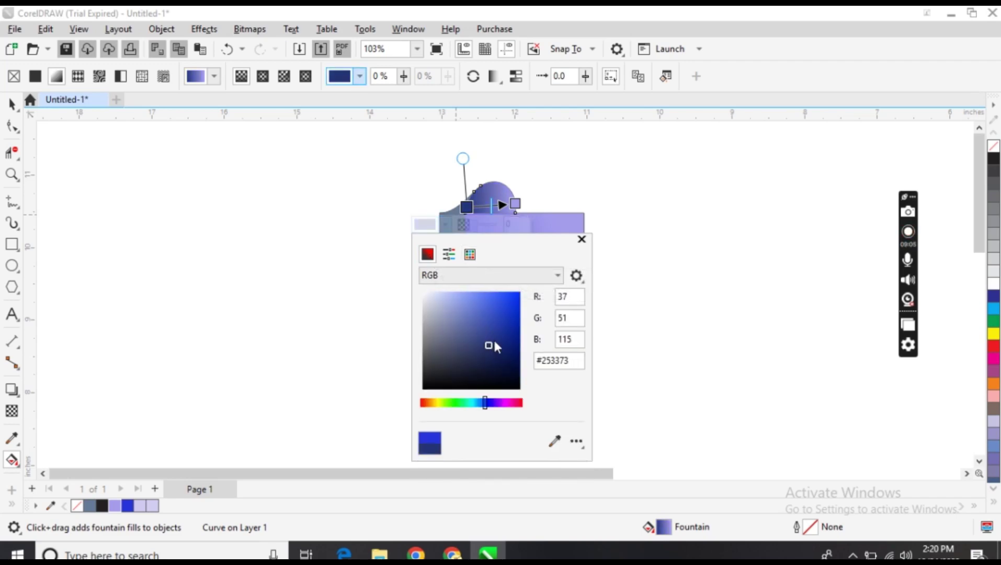
pyautogui.moveTo(495, 343)
pyautogui.mouseDown()
pyautogui.moveTo(518, 330)
pyautogui.moveTo(517, 338)
pyautogui.mouseUp()
pyautogui.click(582, 239)
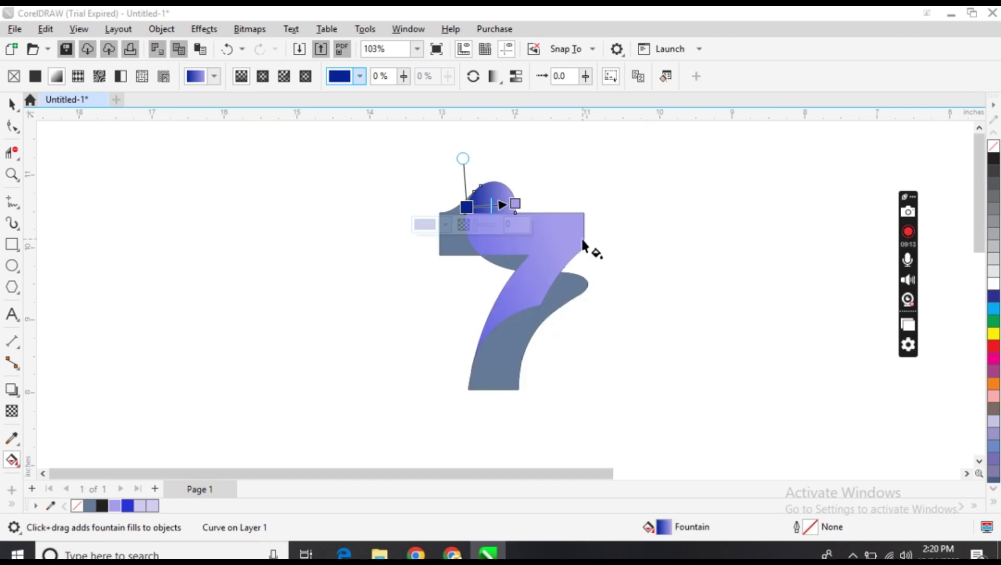
# - Apply a fountain fill to the 7's left end block, from bright blue (R39 G50 B218) to lavender, with the blue start outside its left edge
pyautogui.click(458, 247)
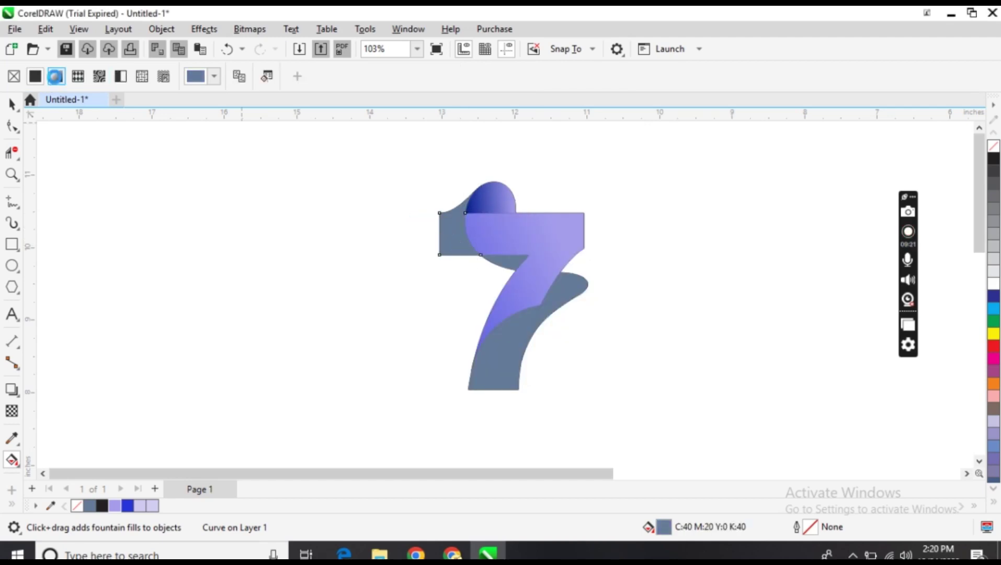
pyautogui.click(56, 78)
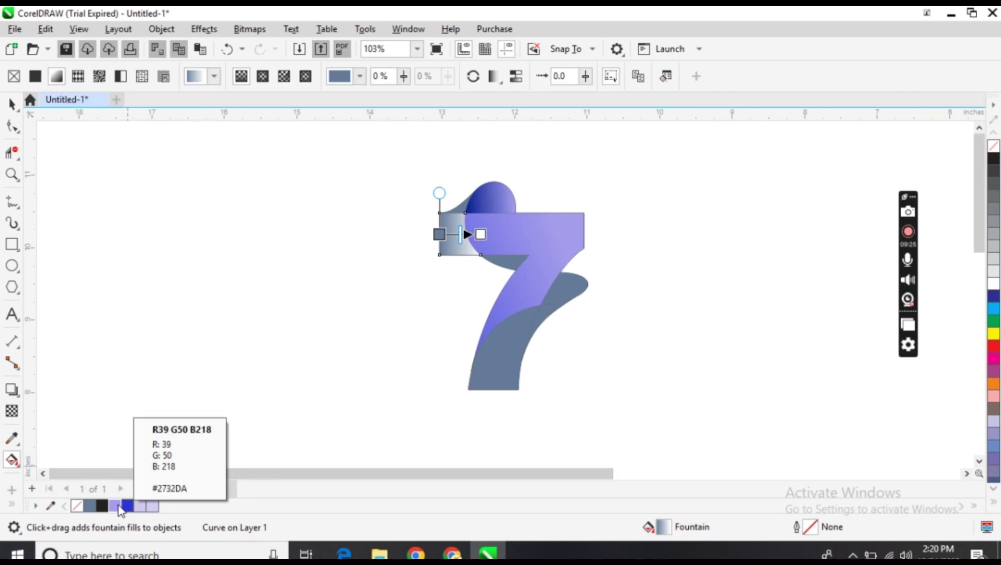
pyautogui.moveTo(127, 510); pyautogui.dragTo(436, 236)
pyautogui.moveTo(123, 509); pyautogui.dragTo(390, 248)
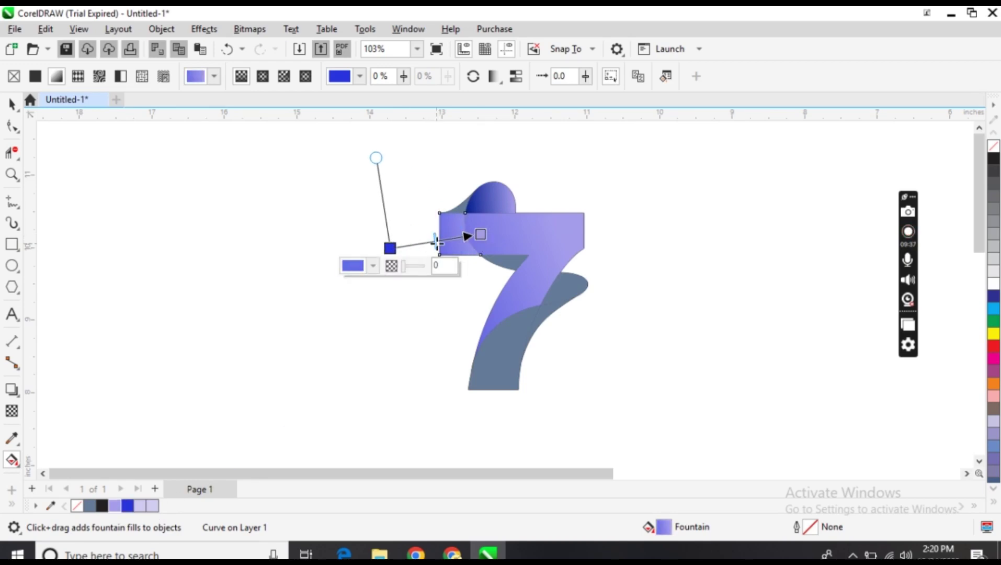
# - Set the lavender end of the left block's fountain fill to 41% transparency and move its blue start slightly inward
pyautogui.click(481, 236)
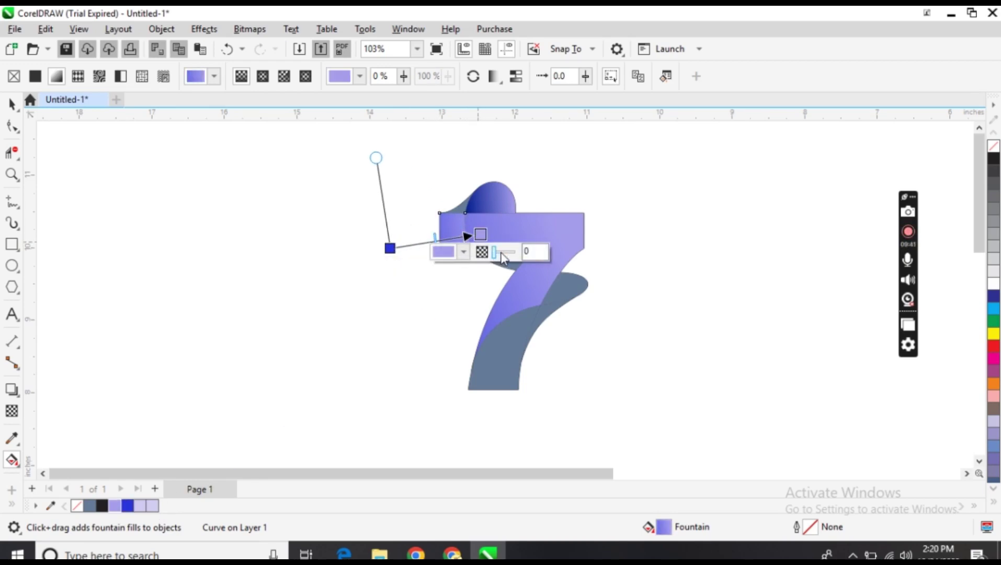
pyautogui.click(501, 252)
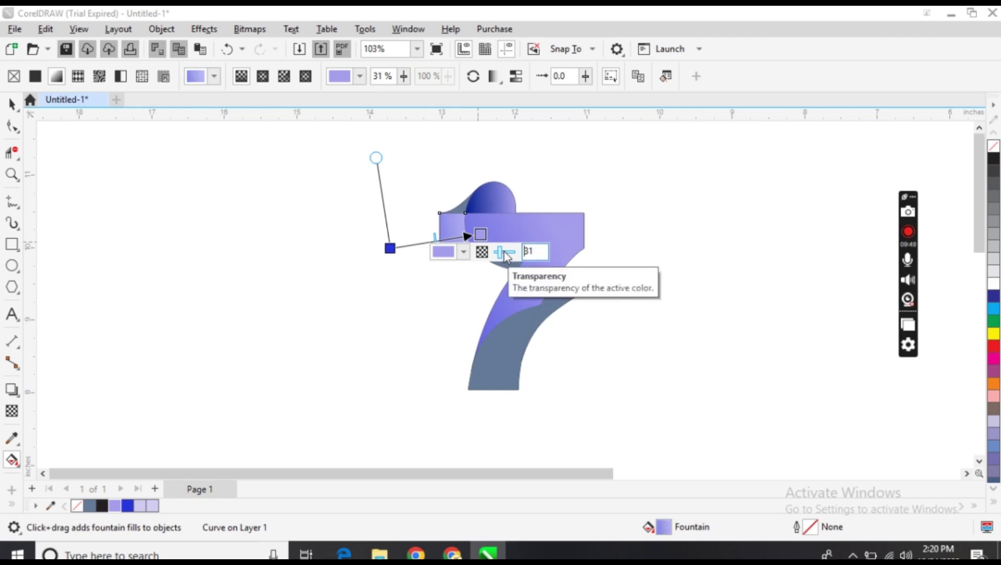
pyautogui.click(503, 252)
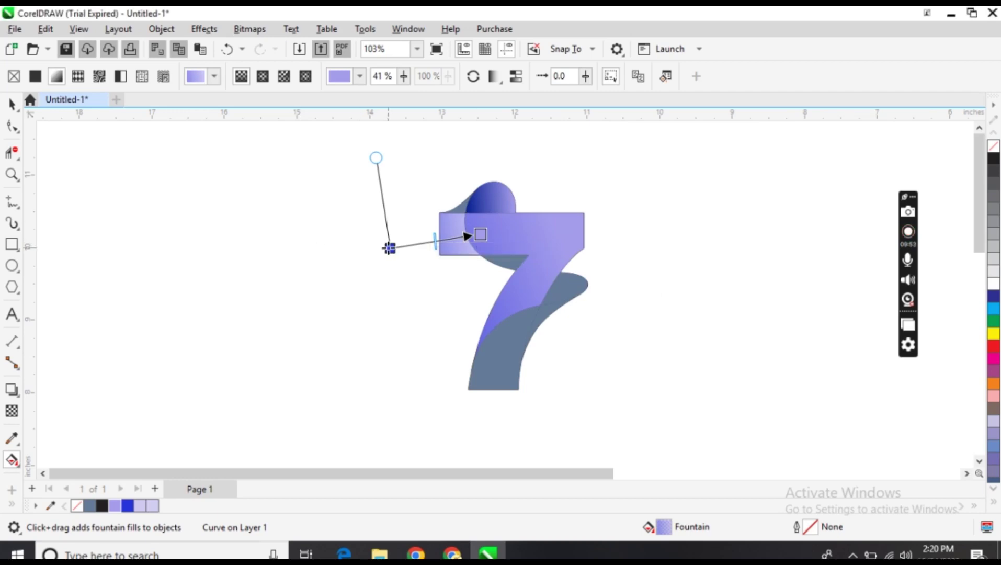
pyautogui.moveTo(389, 248); pyautogui.dragTo(401, 246)
# - Apply a fountain fill ending in lavender to the small sliver beside the arch, with its slate start at 41% transparency
pyautogui.click(455, 207)
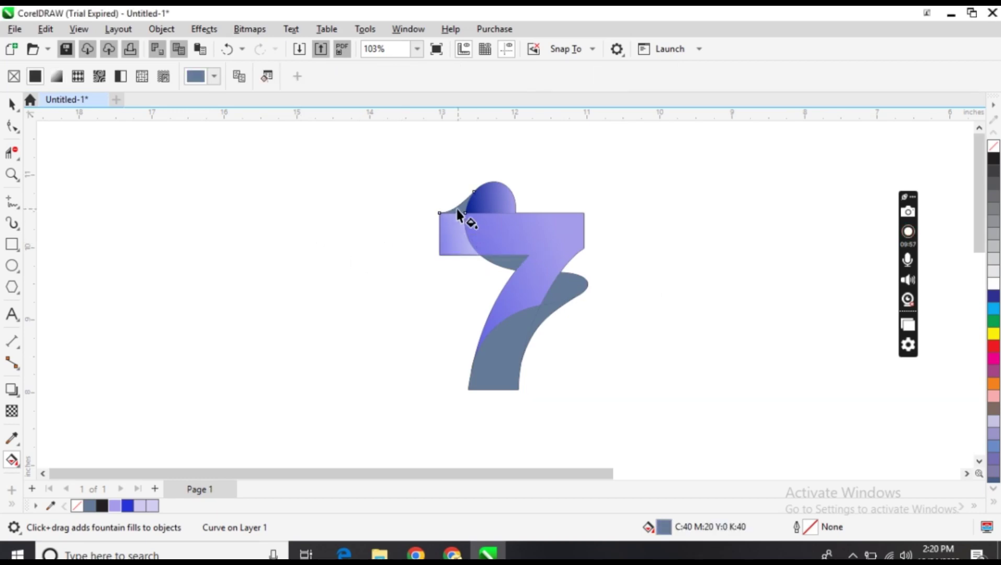
pyautogui.click(56, 77)
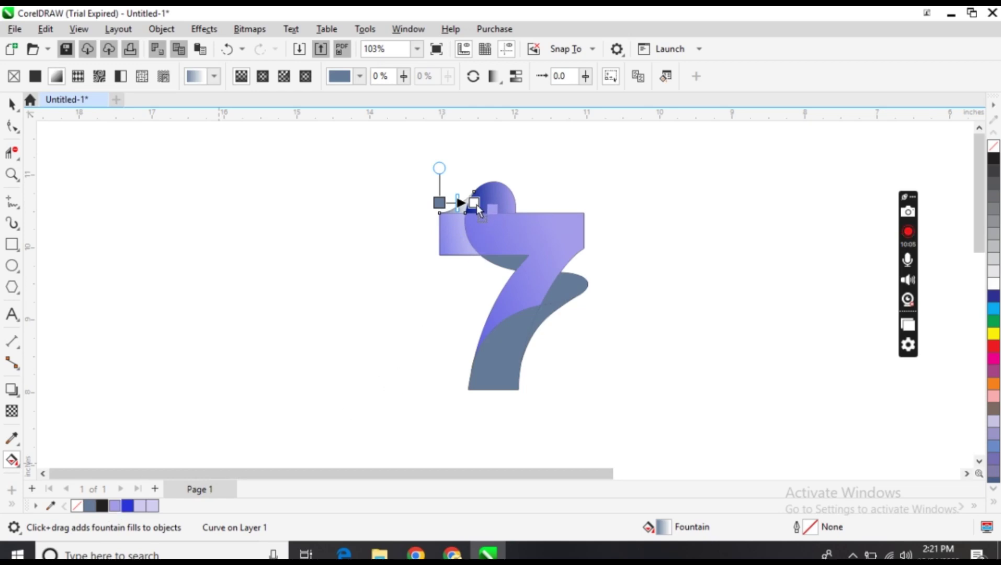
pyautogui.moveTo(476, 204); pyautogui.dragTo(439, 212)
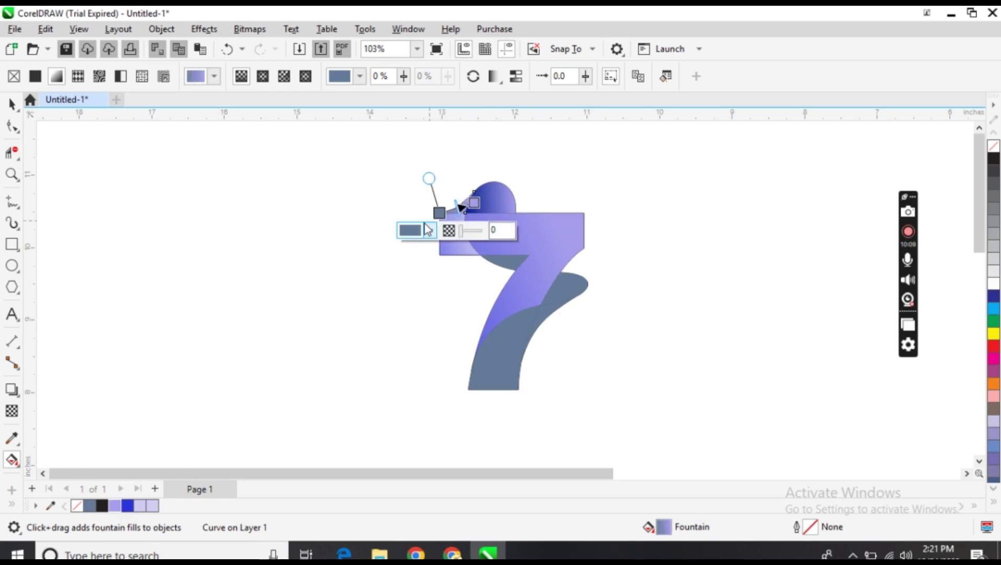
pyautogui.click(472, 238)
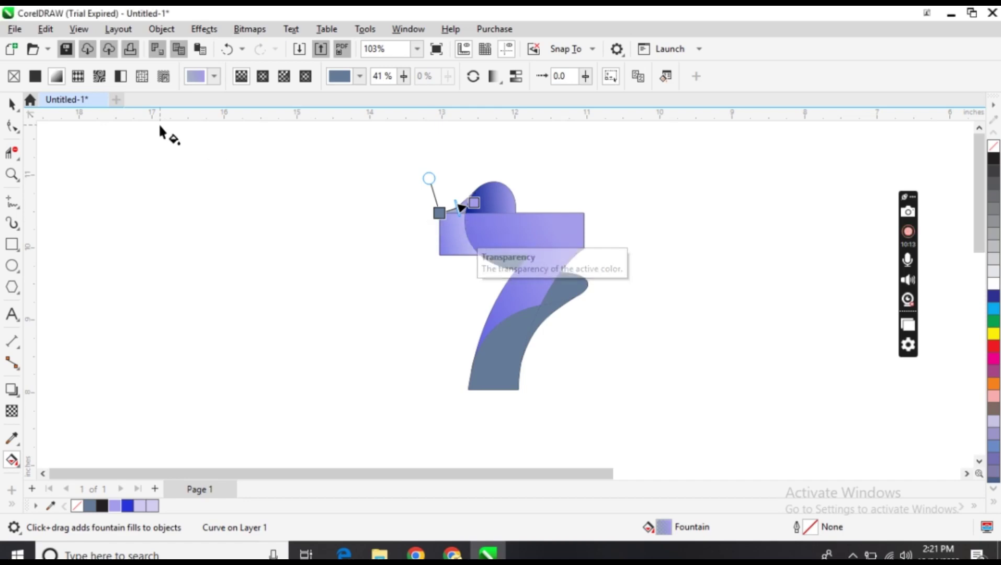
# - Change the end colour of the sliver's fountain fill to pale lavender (R210 G206 B241) and move its start node farther left
pyautogui.click(562, 284)
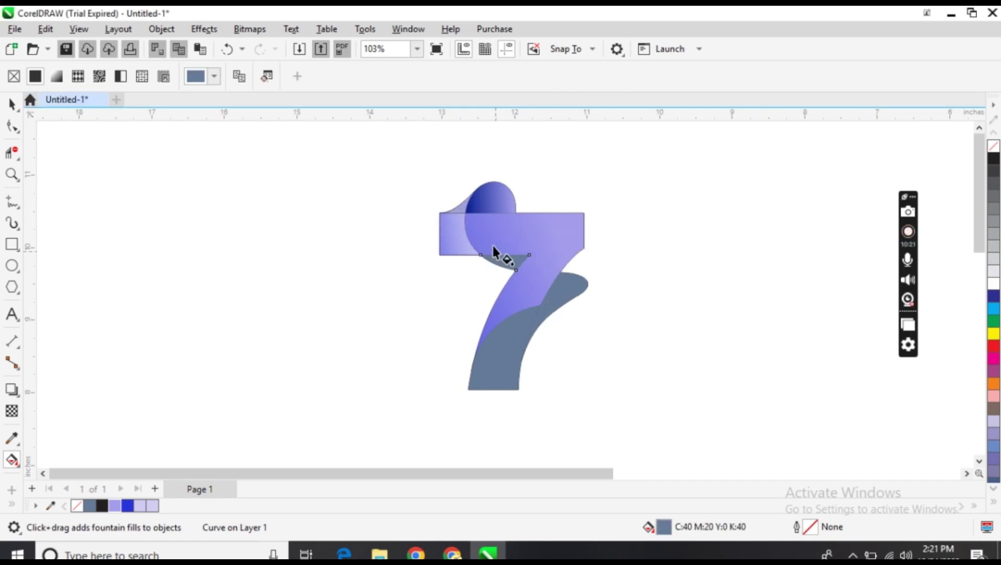
pyautogui.click(459, 214)
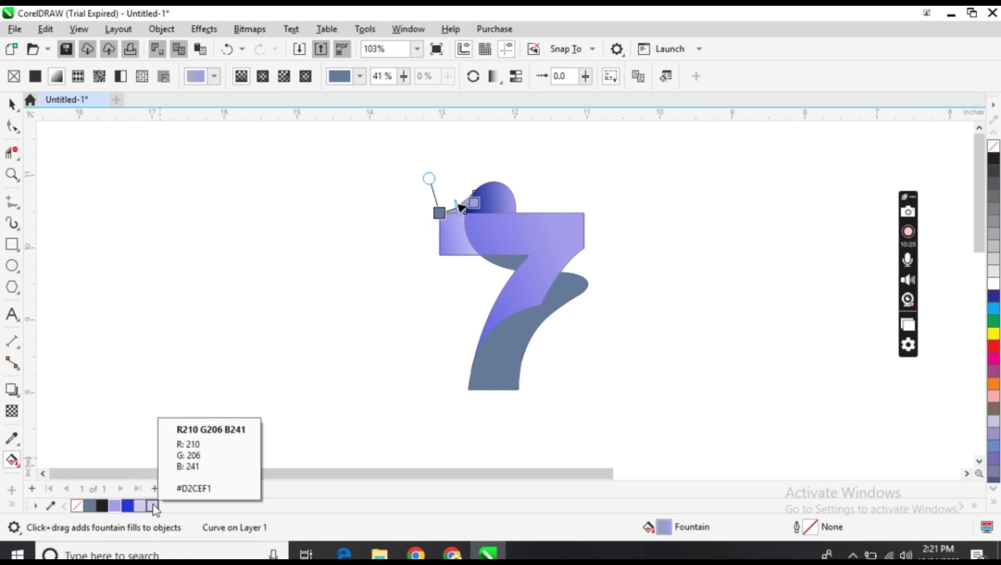
pyautogui.moveTo(152, 505); pyautogui.dragTo(422, 216)
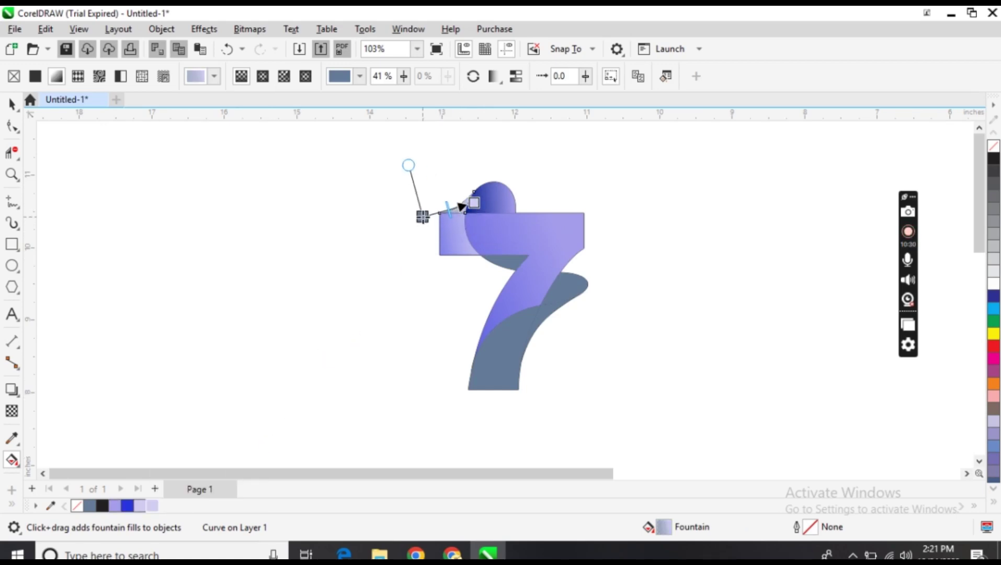
# - Apply a fountain fill to the small curved piece under the 7's bar, from pale lavender on the left to bright blue on the right
pyautogui.click(506, 266)
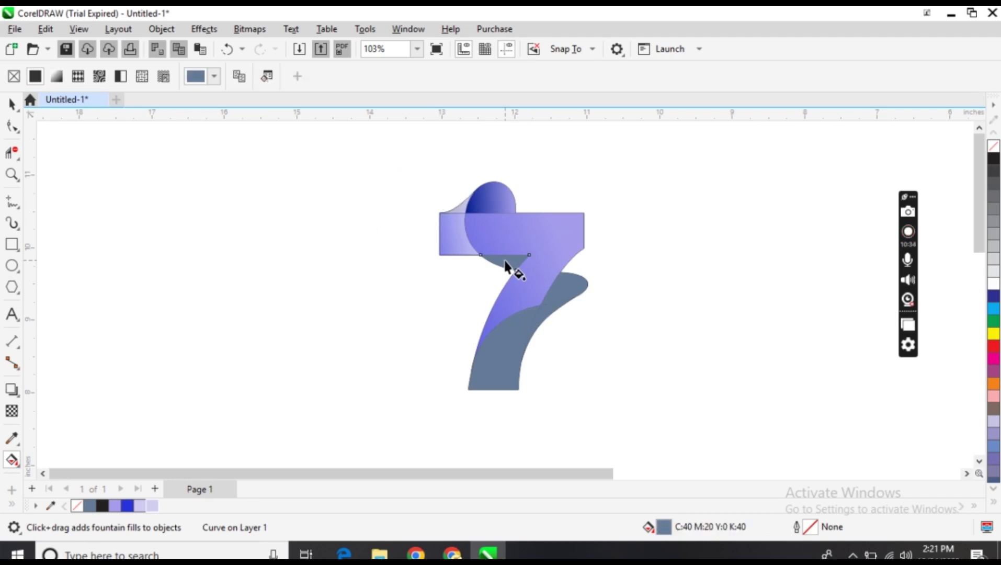
pyautogui.click(57, 78)
pyautogui.moveTo(127, 504); pyautogui.dragTo(528, 223)
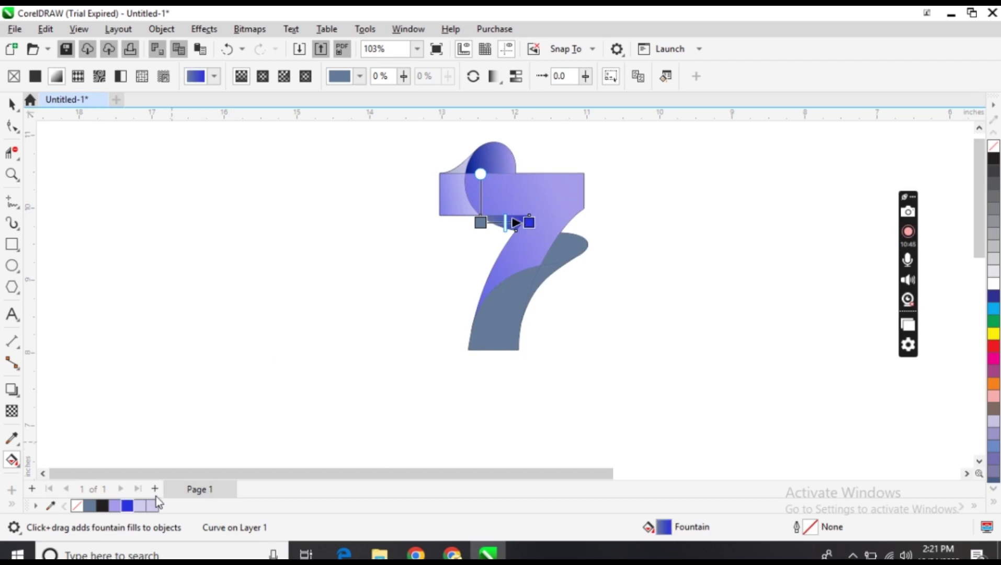
pyautogui.moveTo(152, 507); pyautogui.dragTo(476, 214)
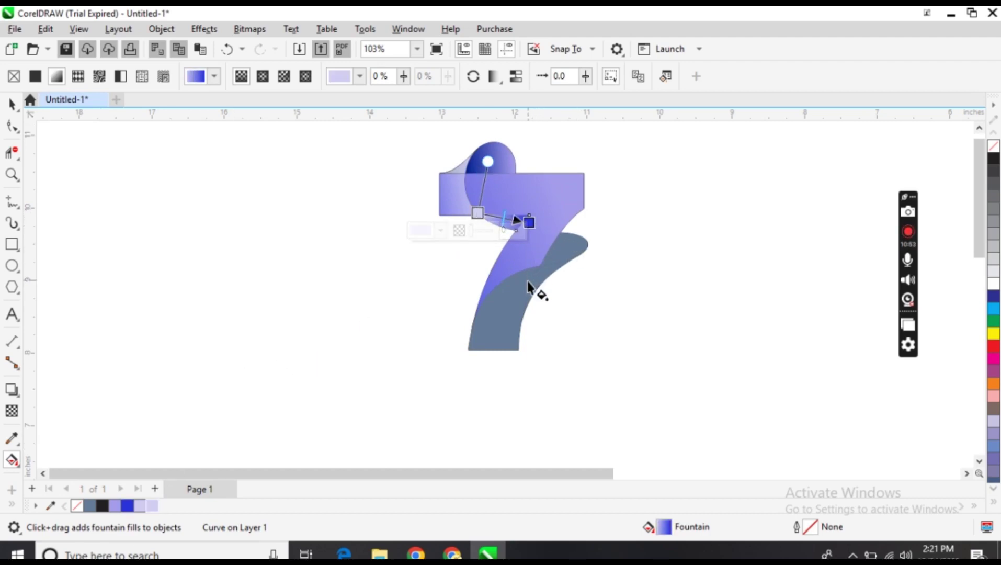
# - Apply a fountain fill to the rounded loop right of the stem, from bright blue at the stem to pale lavender at the outer end
pyautogui.click(557, 251)
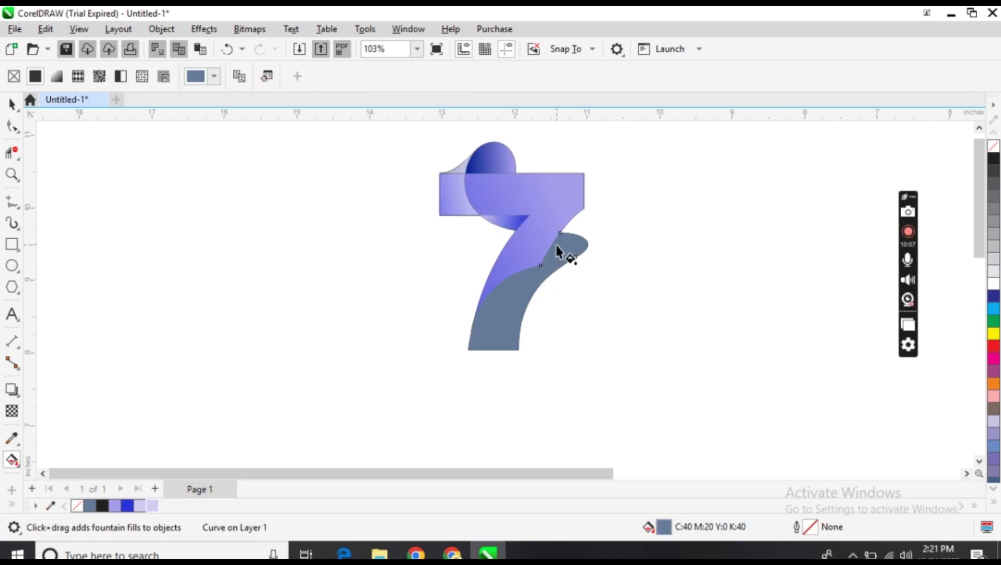
pyautogui.click(57, 77)
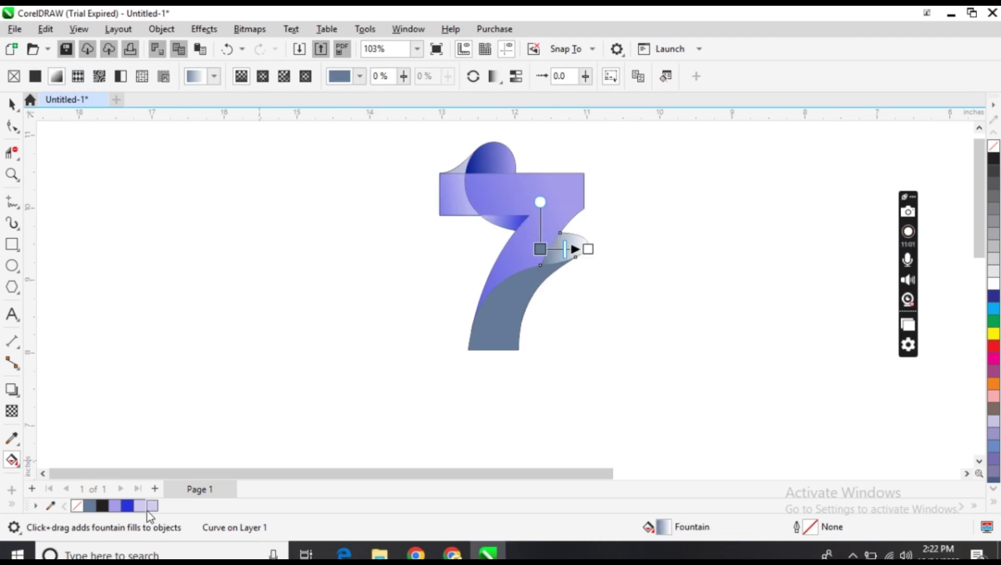
pyautogui.moveTo(141, 498); pyautogui.dragTo(549, 249)
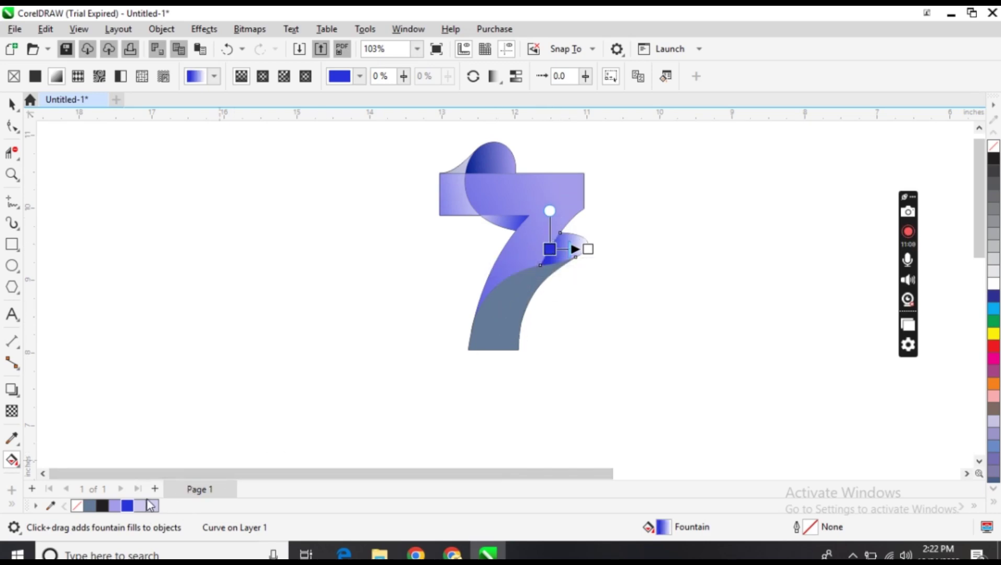
pyautogui.moveTo(143, 505); pyautogui.dragTo(586, 250)
# - Apply a fountain fill to the 7's lower stem, running up from lavender (R164 G157 B235) at the lower-right corner to pale lavender
pyautogui.click(522, 297)
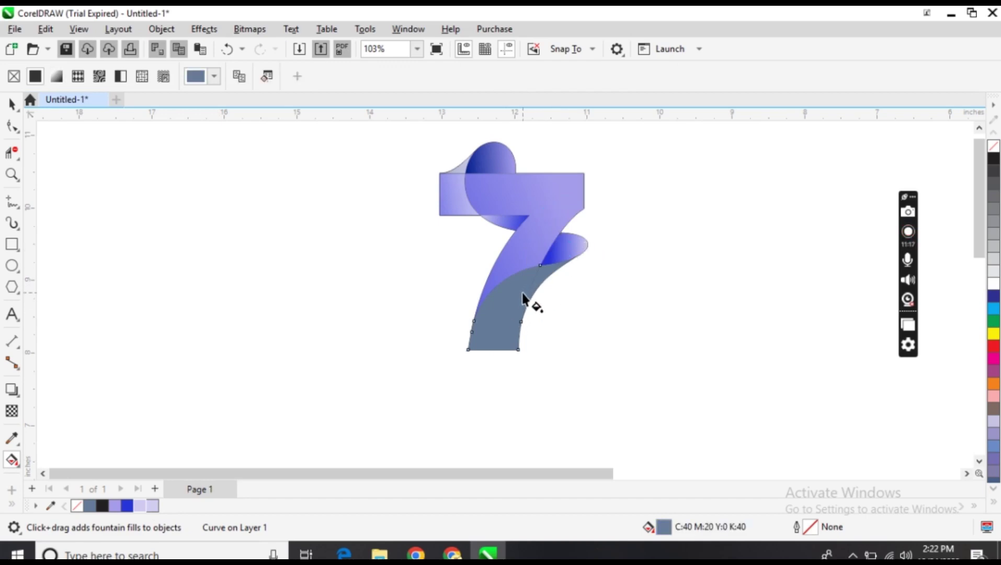
pyautogui.click(57, 77)
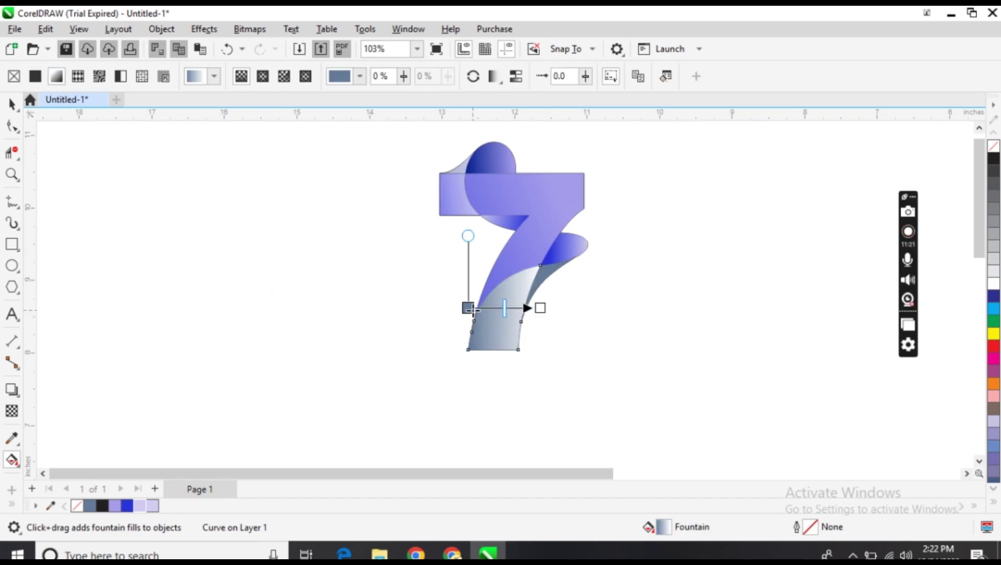
pyautogui.moveTo(476, 327); pyautogui.dragTo(519, 352)
pyautogui.moveTo(539, 310); pyautogui.dragTo(496, 290)
pyautogui.moveTo(519, 349); pyautogui.dragTo(524, 365)
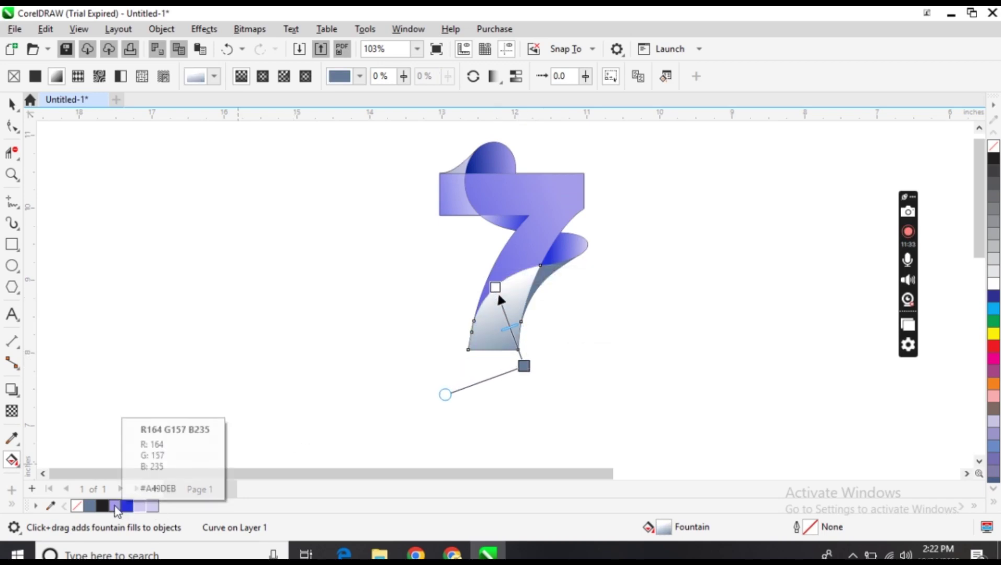
pyautogui.moveTo(115, 505); pyautogui.dragTo(524, 366)
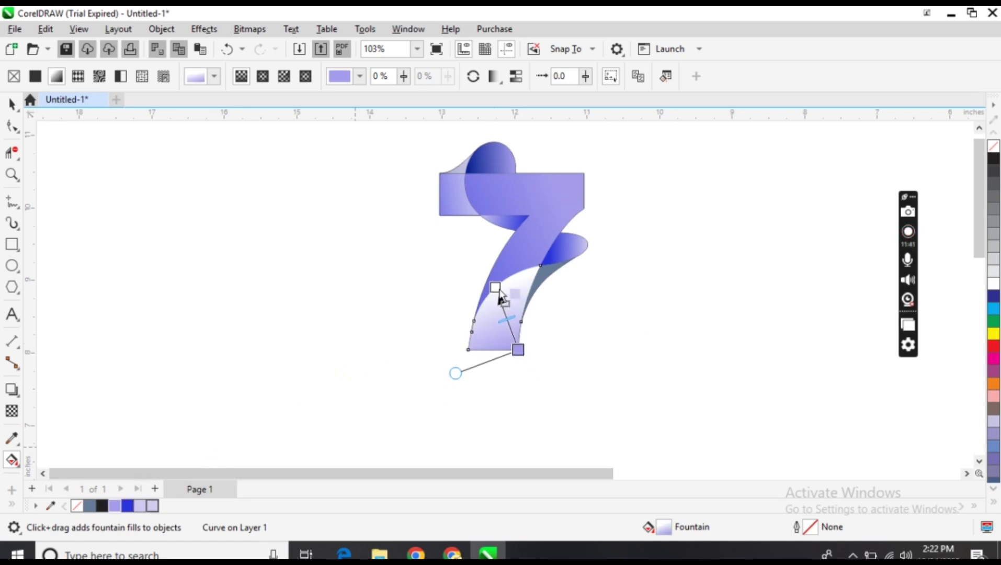
pyautogui.click(495, 287)
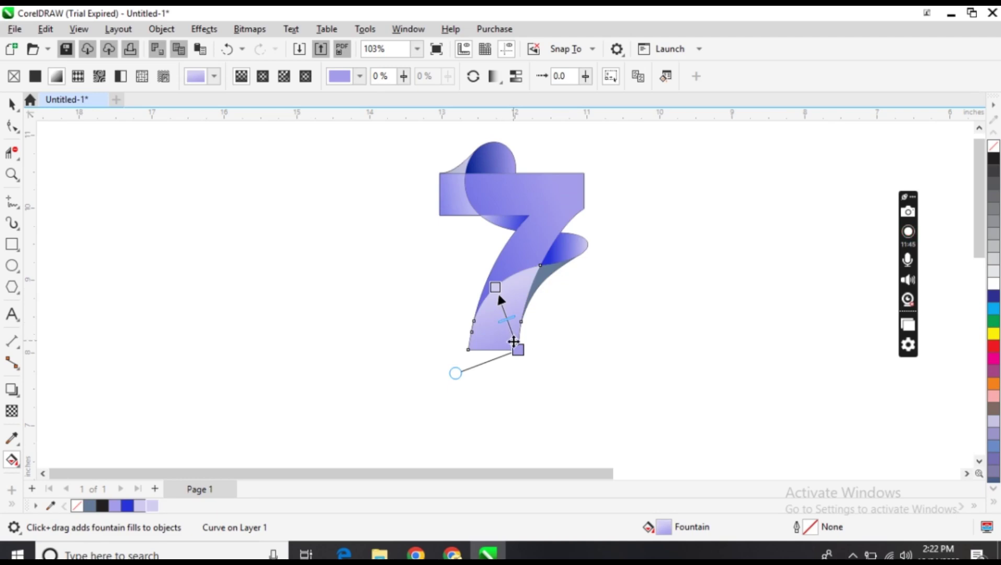
# - Change the stem fill's start to bright blue, move it well below the stem and shift the midpoint toward the blue end
pyautogui.moveTo(517, 349); pyautogui.dragTo(525, 370)
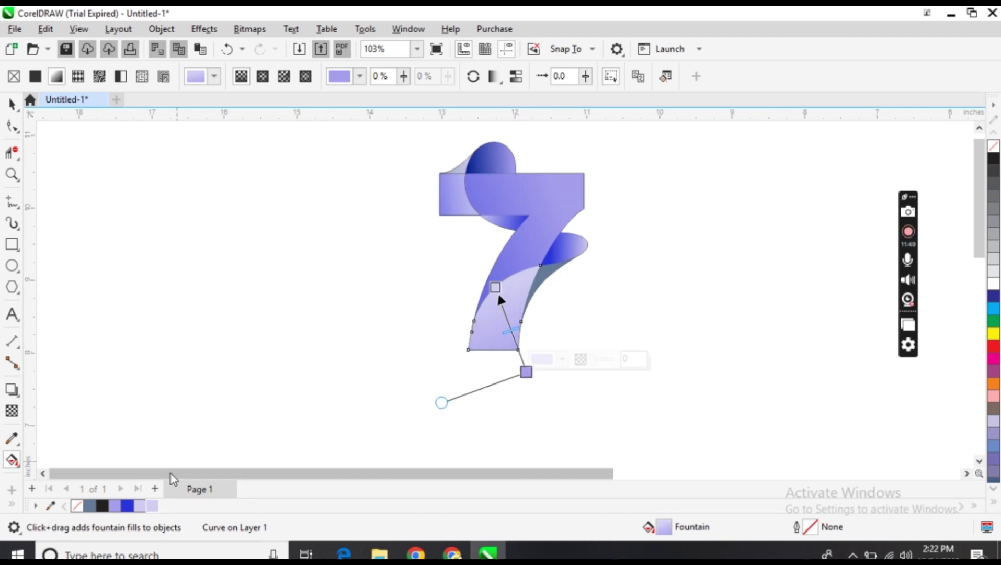
pyautogui.moveTo(127, 505); pyautogui.dragTo(538, 412)
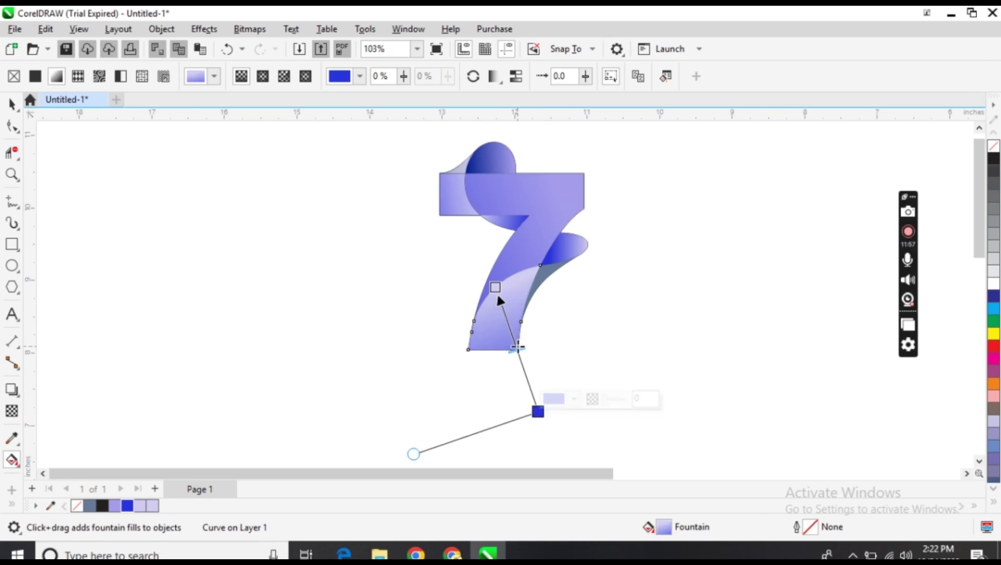
pyautogui.moveTo(517, 350); pyautogui.dragTo(526, 376)
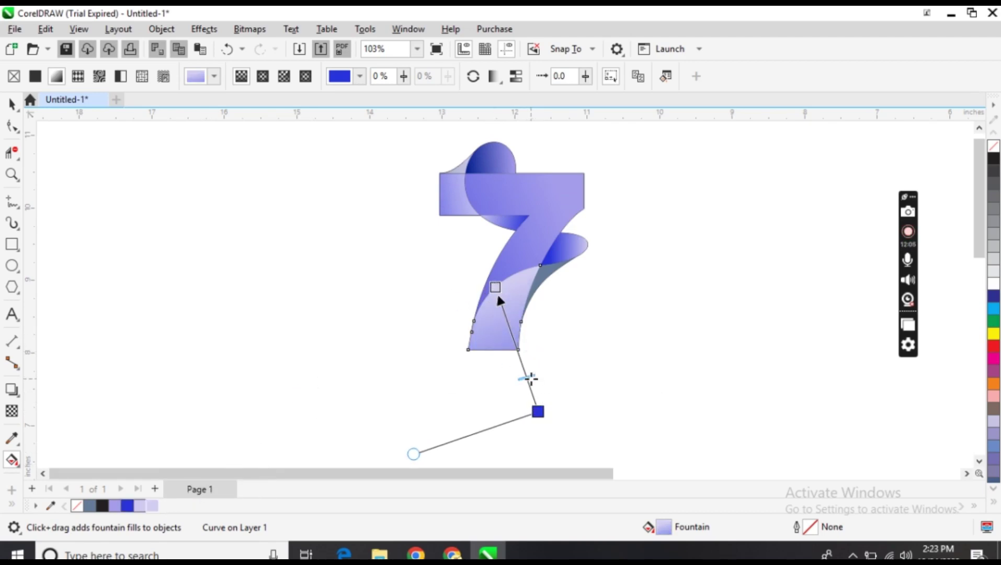
pyautogui.moveTo(528, 379); pyautogui.dragTo(524, 371)
# - Set the upper end colour of the stem's fountain fill to a near-white lavender, R234 G232 B250
pyautogui.click(495, 288)
pyautogui.click(531, 276)
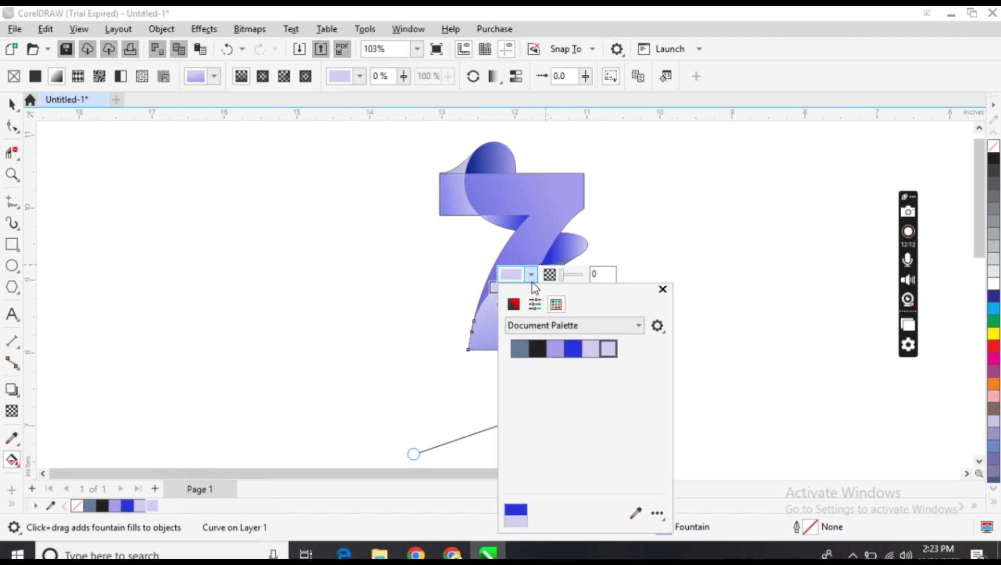
pyautogui.click(513, 303)
pyautogui.click(515, 344)
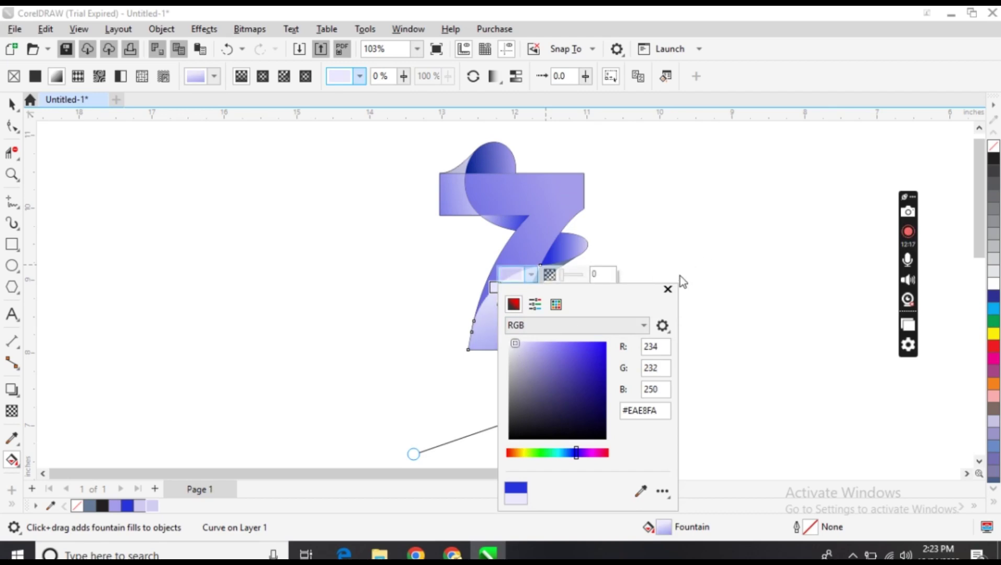
pyautogui.click(667, 289)
# - Apply a diagonal fountain fill to the slate sliver right of the stem, using pale lavender at both ends
pyautogui.click(541, 283)
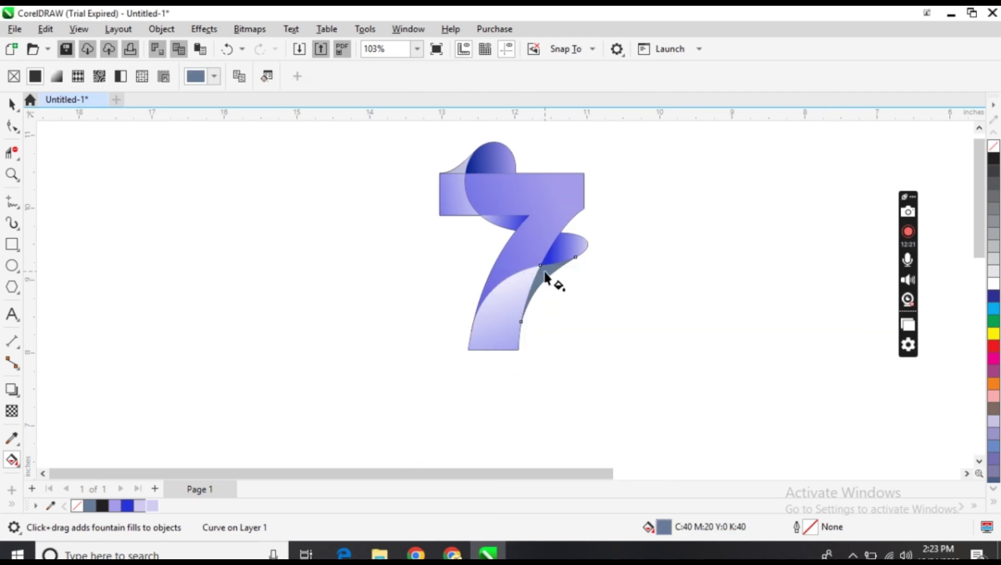
pyautogui.moveTo(575, 289); pyautogui.dragTo(571, 259)
pyautogui.moveTo(151, 509); pyautogui.dragTo(571, 260)
pyautogui.moveTo(137, 506); pyautogui.dragTo(522, 288)
# - Add transparency to the upper-right end of the right sliver's fountain fill and deselect the piece
pyautogui.click(521, 289)
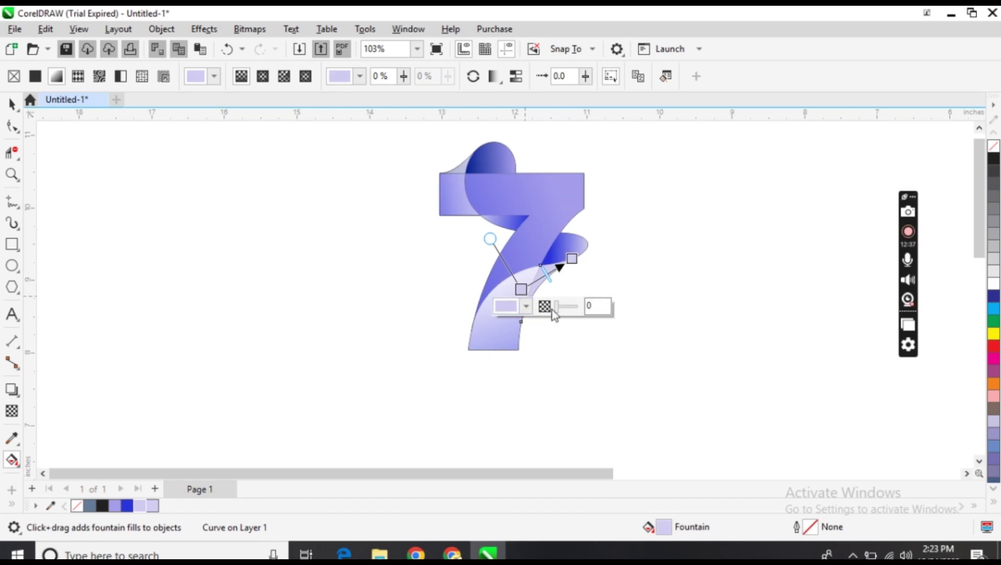
pyautogui.click(571, 259)
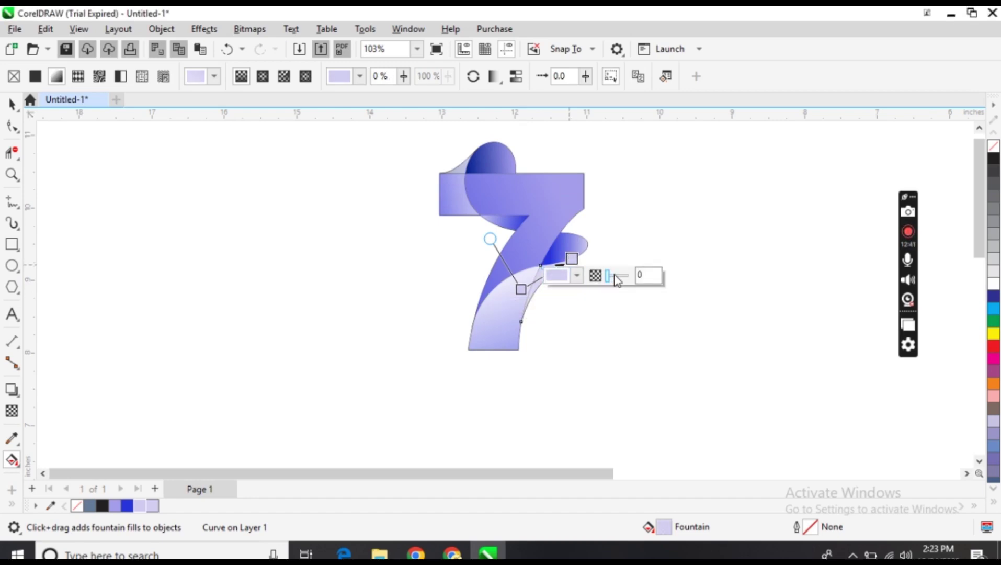
pyautogui.click(614, 277)
pyautogui.click(13, 105)
pyautogui.click(271, 230)
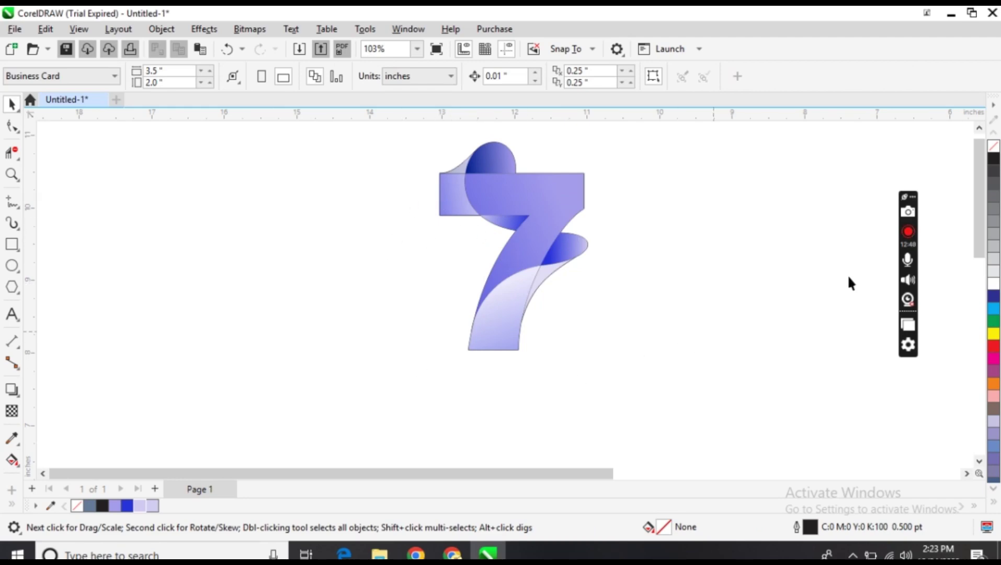
# - Select all nine pieces of the 7 and remove their outlines
pyautogui.moveTo(979, 175); pyautogui.dragTo(979, 170)
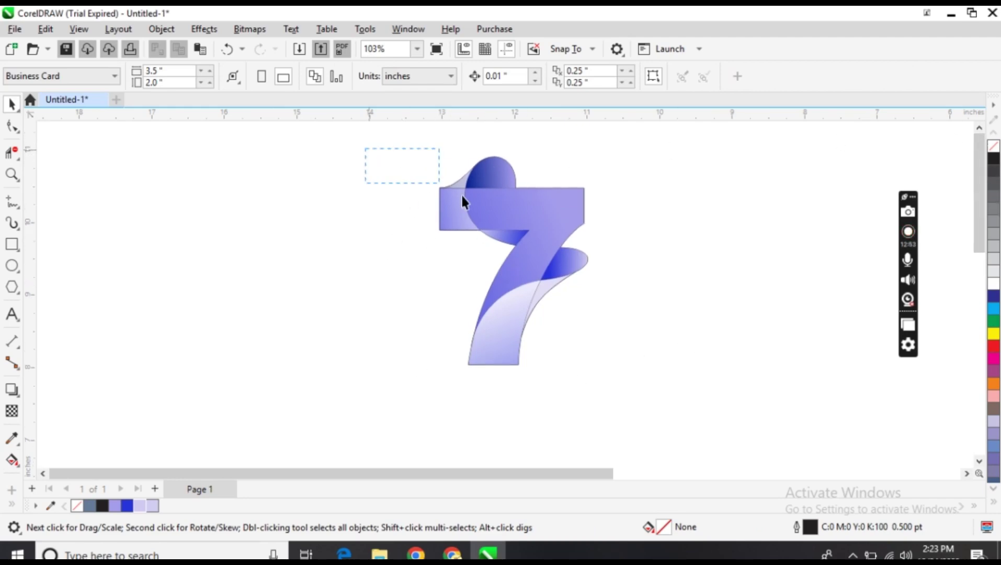
pyautogui.moveTo(461, 201); pyautogui.dragTo(675, 387)
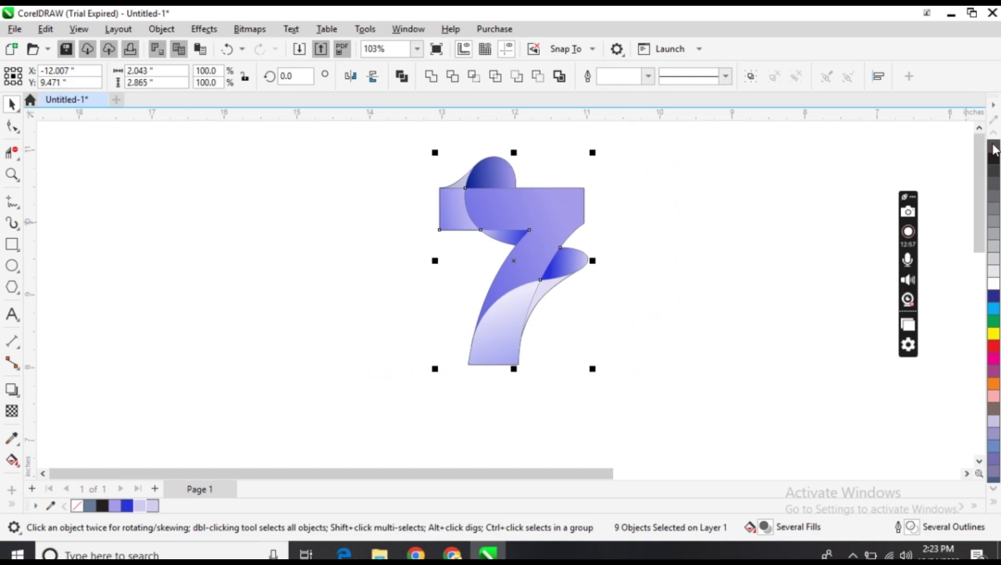
pyautogui.rightClick(993, 150)
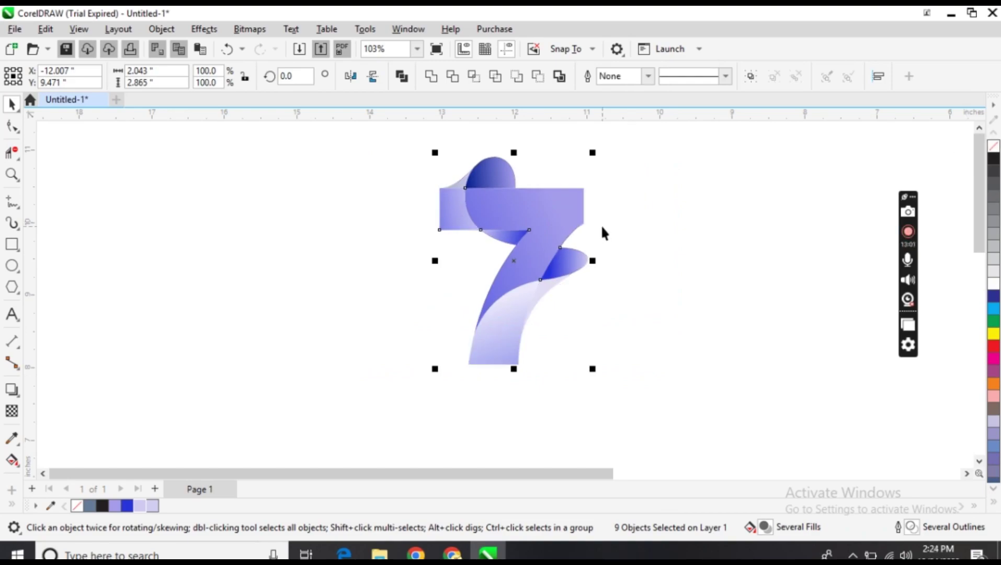
pyautogui.click(272, 244)
# - Scale the whole 7 up proportionally to about 2.4 by 3.4 inches and deselect it
pyautogui.moveTo(658, 310); pyautogui.dragTo(648, 382)
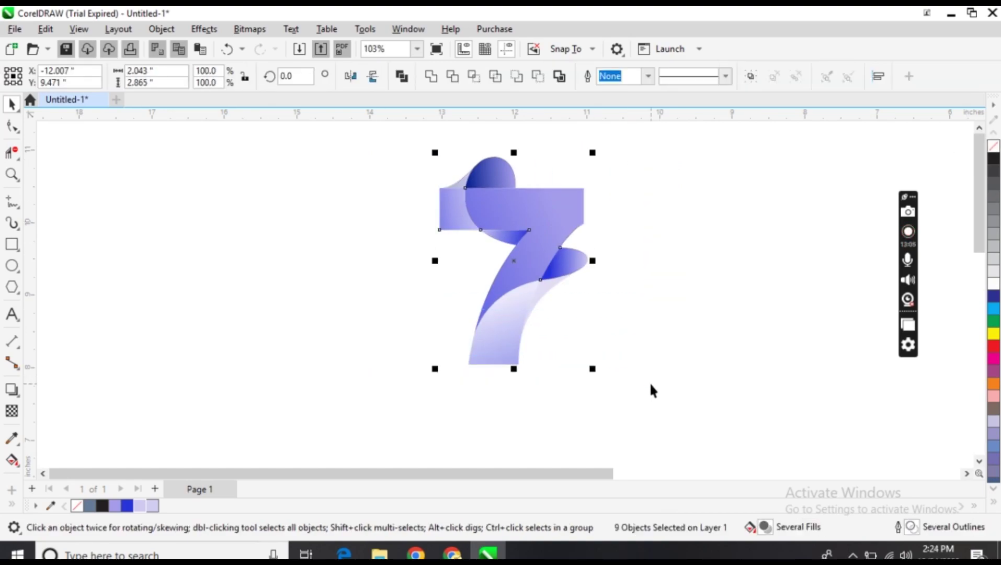
pyautogui.moveTo(592, 368); pyautogui.dragTo(654, 412)
pyautogui.click(693, 370)
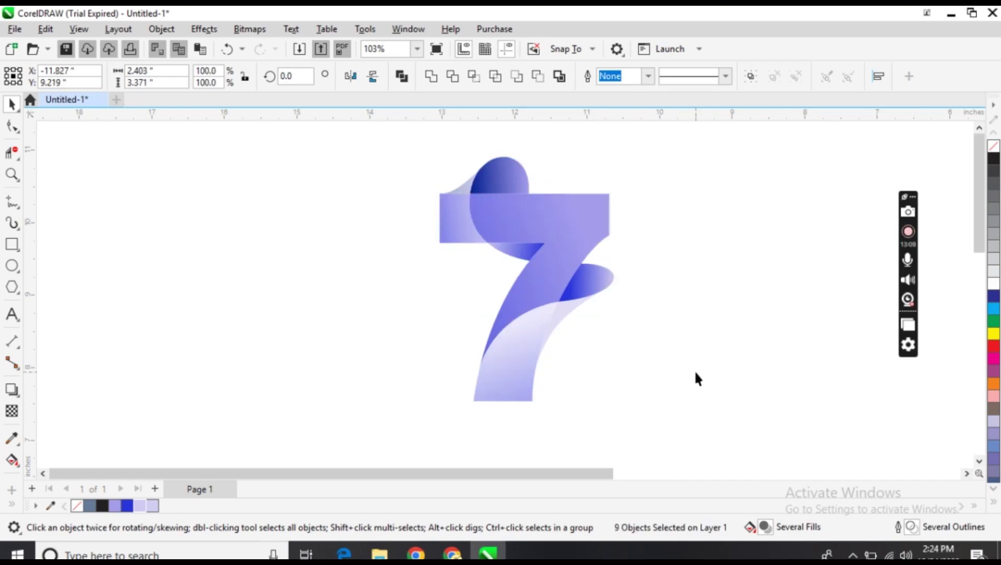